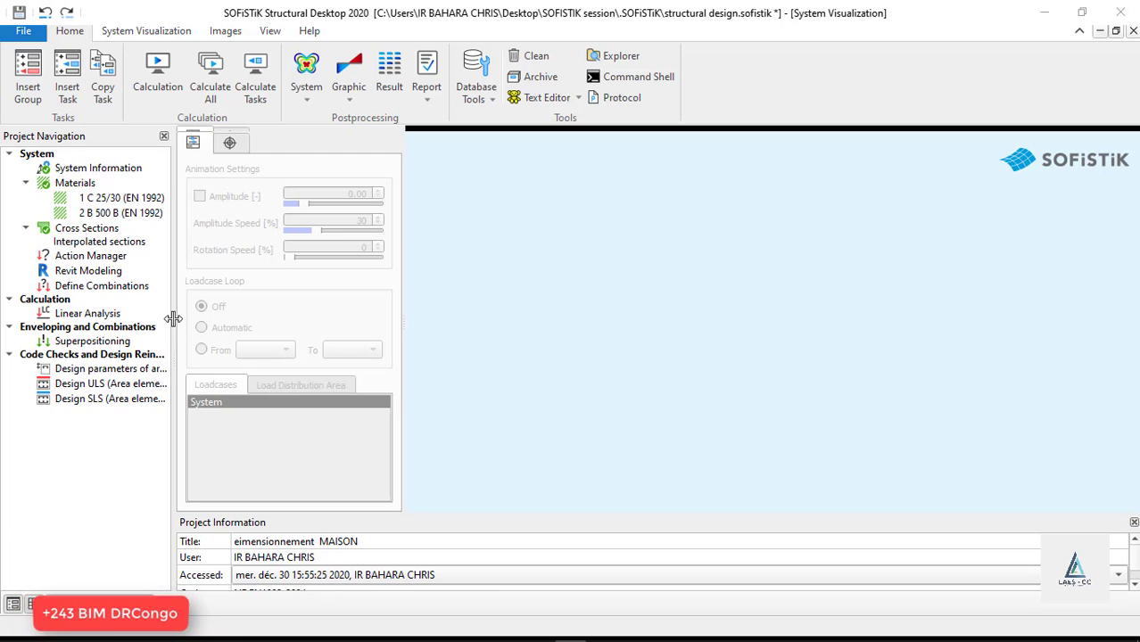
Open the C 25/30 concrete material for editing, choose classification 25 and set its kind of cement to normal hardening.
left_click_drag(173, 318, 262, 314)
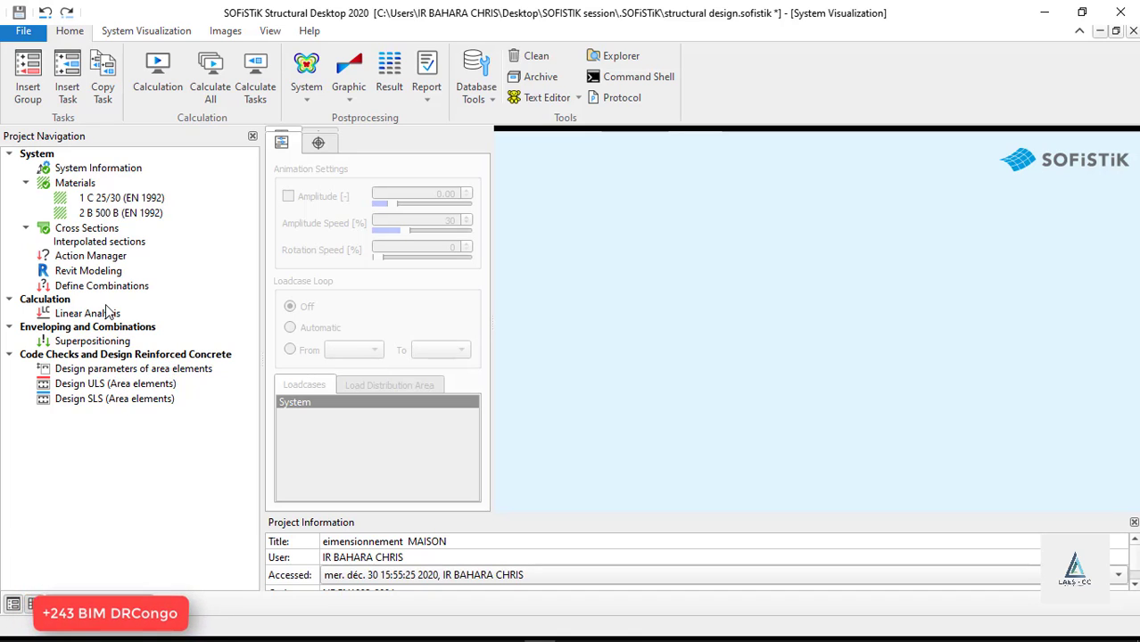
left_click(106, 200)
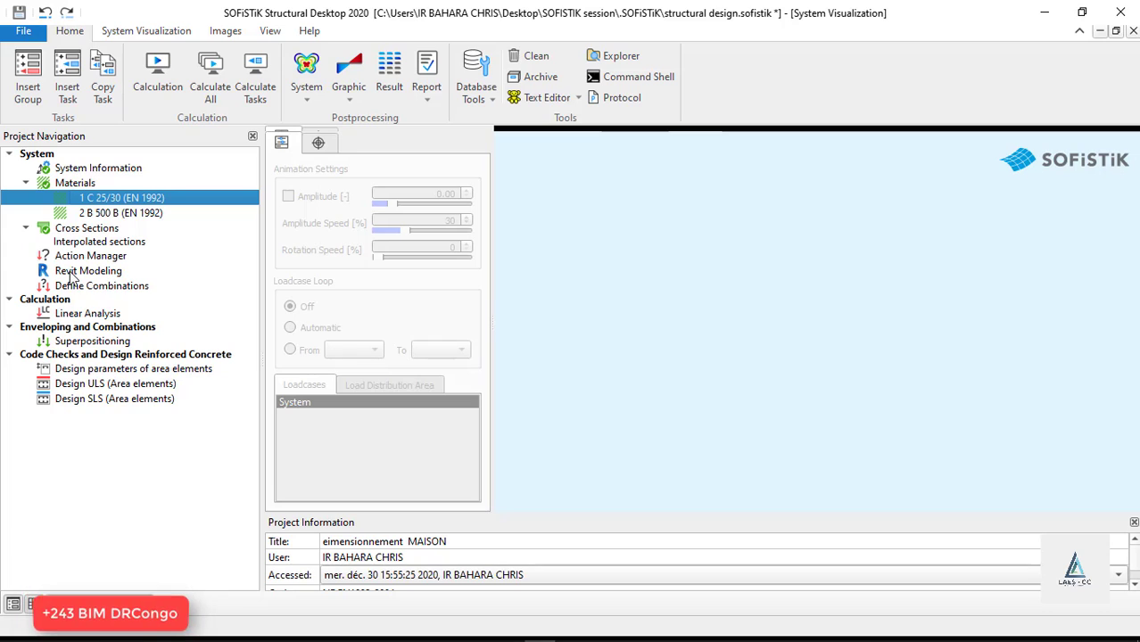
right_click(100, 199)
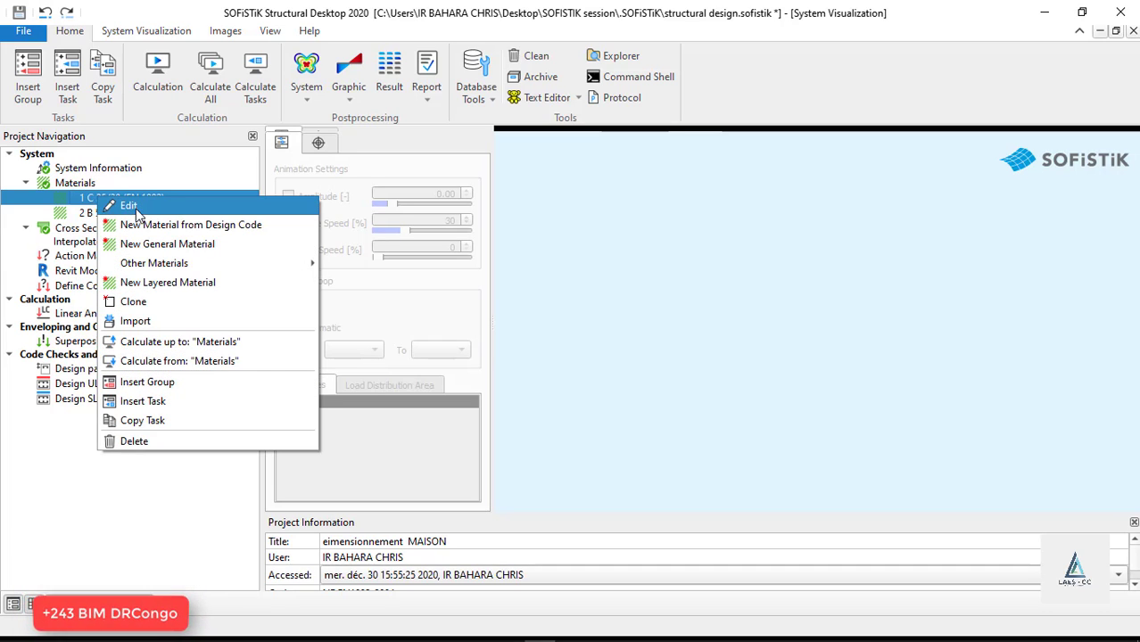
left_click(129, 205)
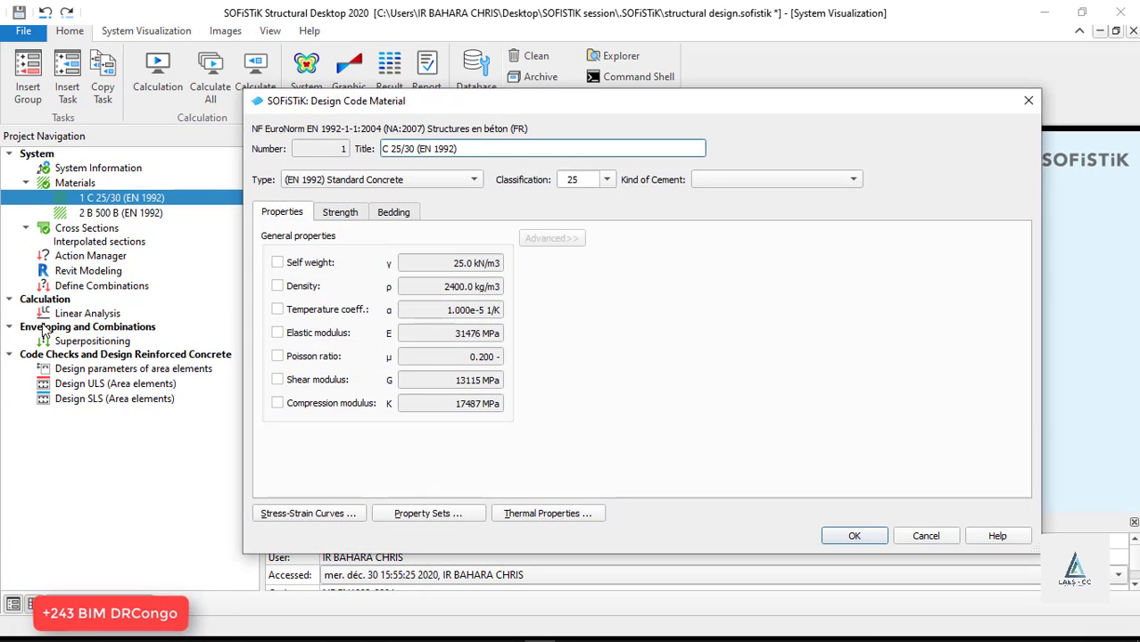
left_click(606, 181)
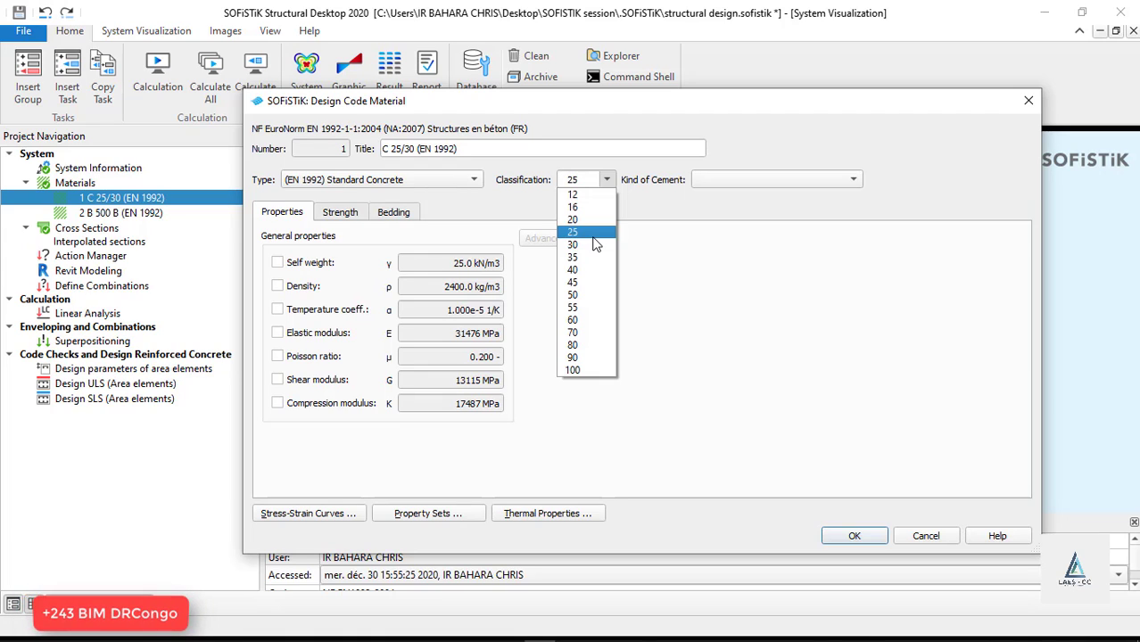
left_click(585, 233)
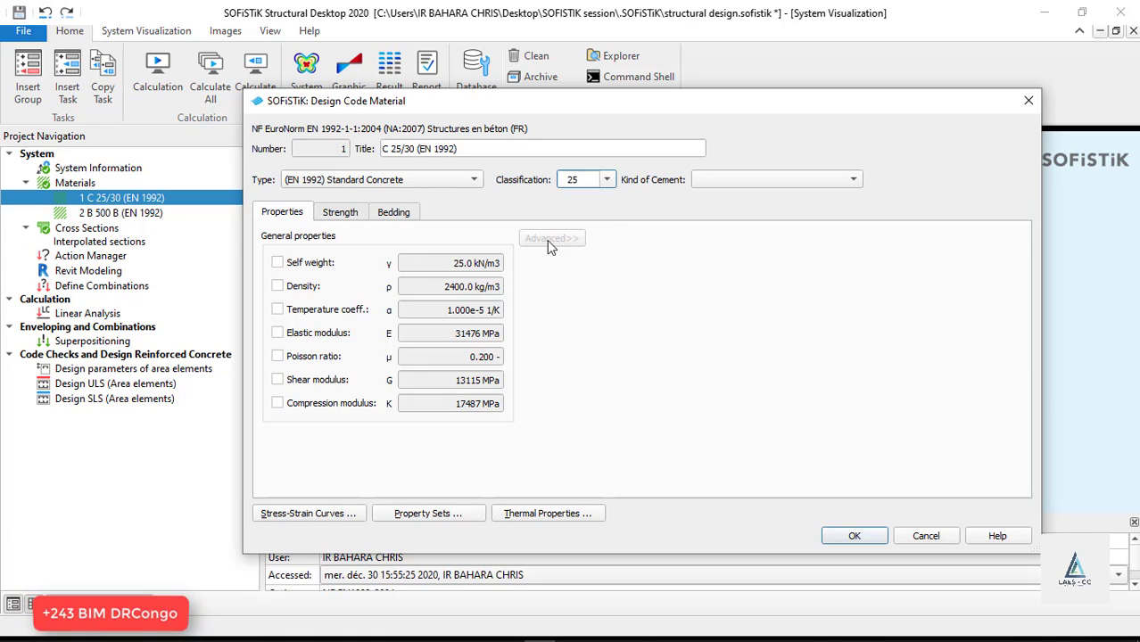
left_click(785, 183)
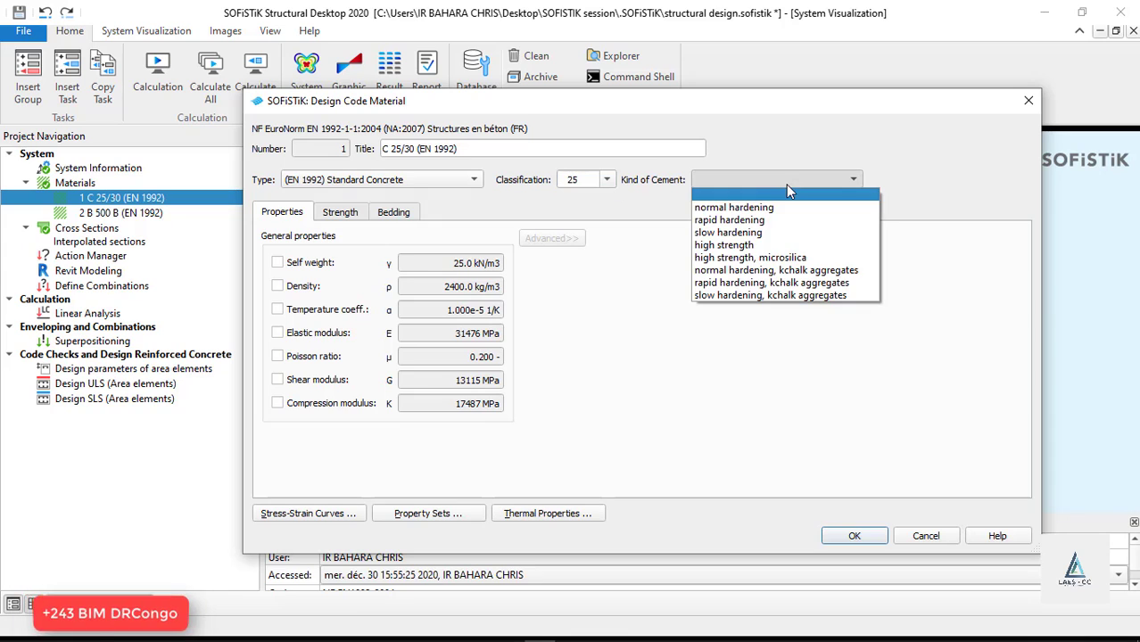
left_click(740, 207)
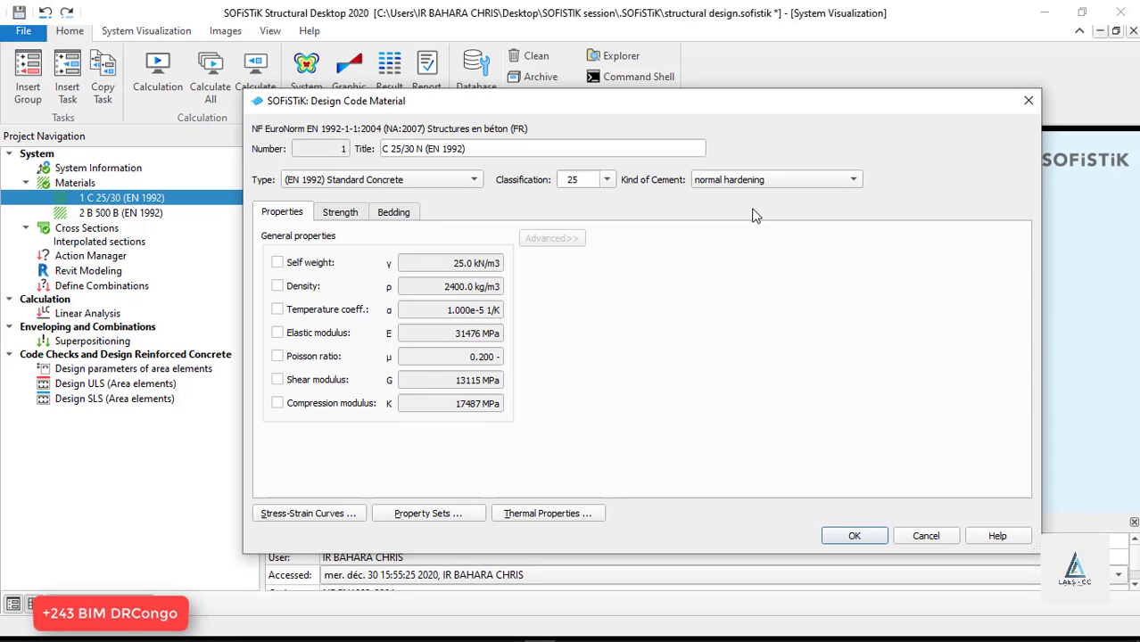
Look through the available material types, try classification 30 for the concrete, and return it to 25.
left_click(347, 182)
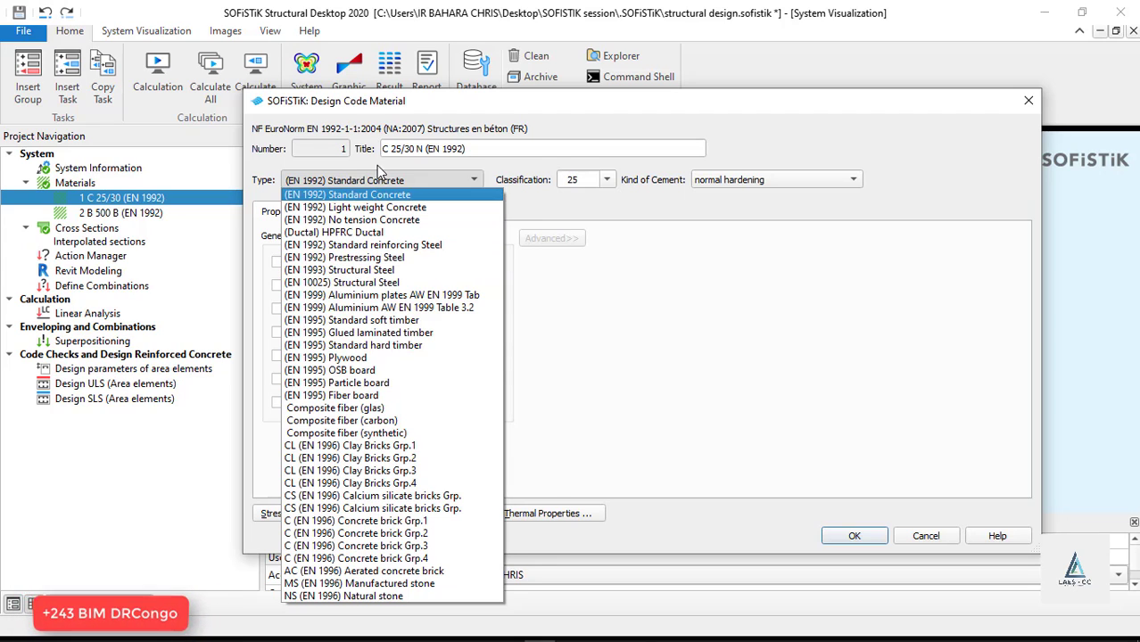
left_click(382, 181)
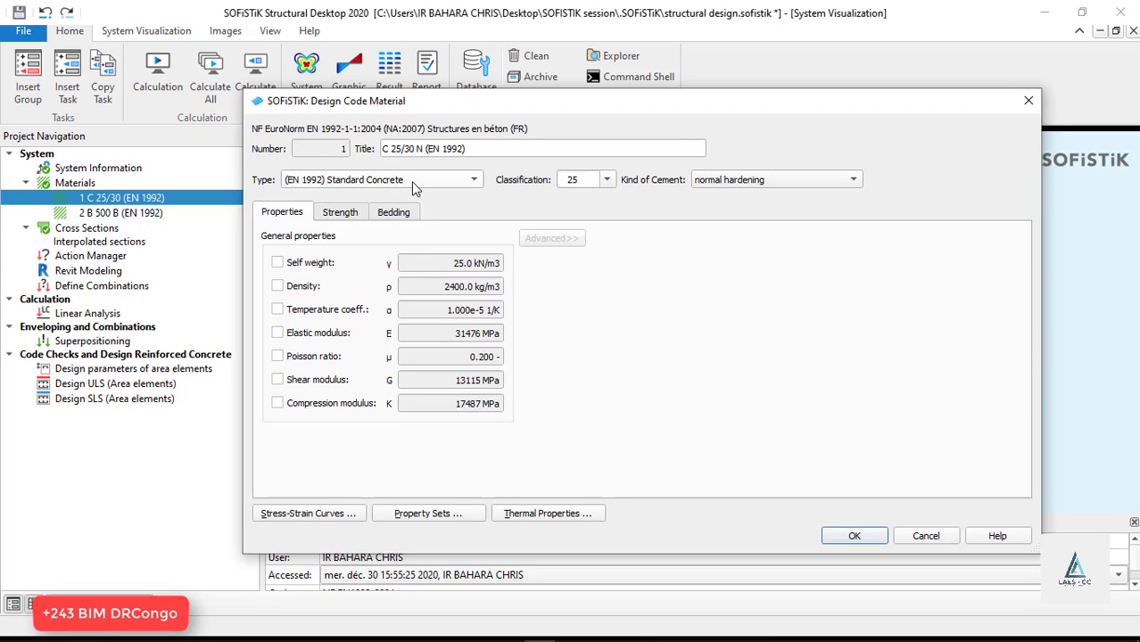
left_click(607, 179)
left_click(572, 244)
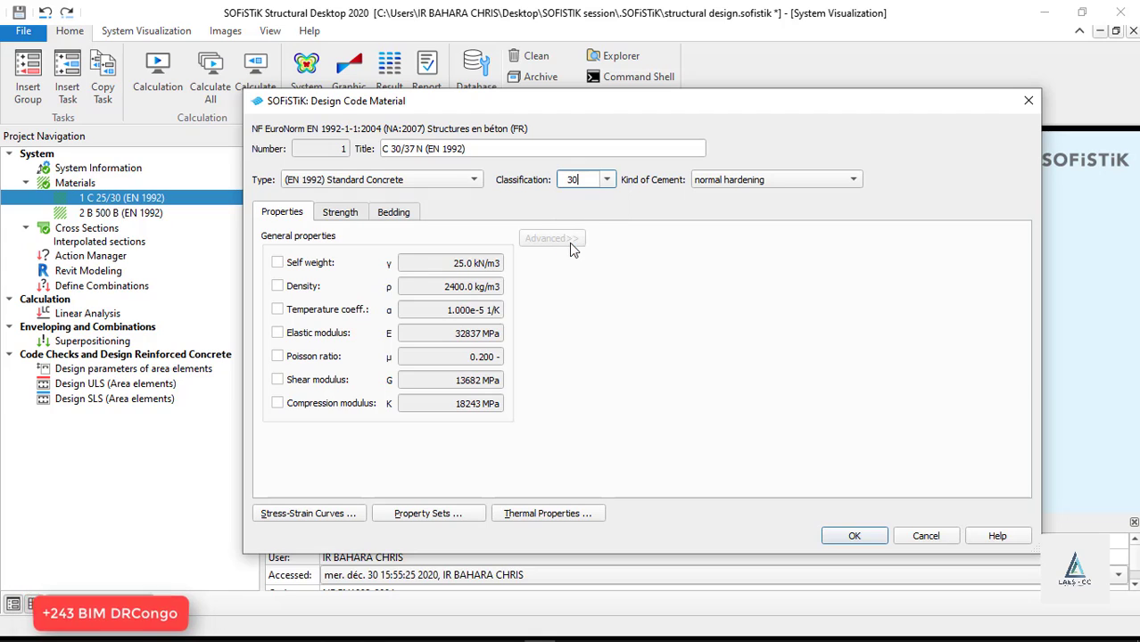
left_click(607, 180)
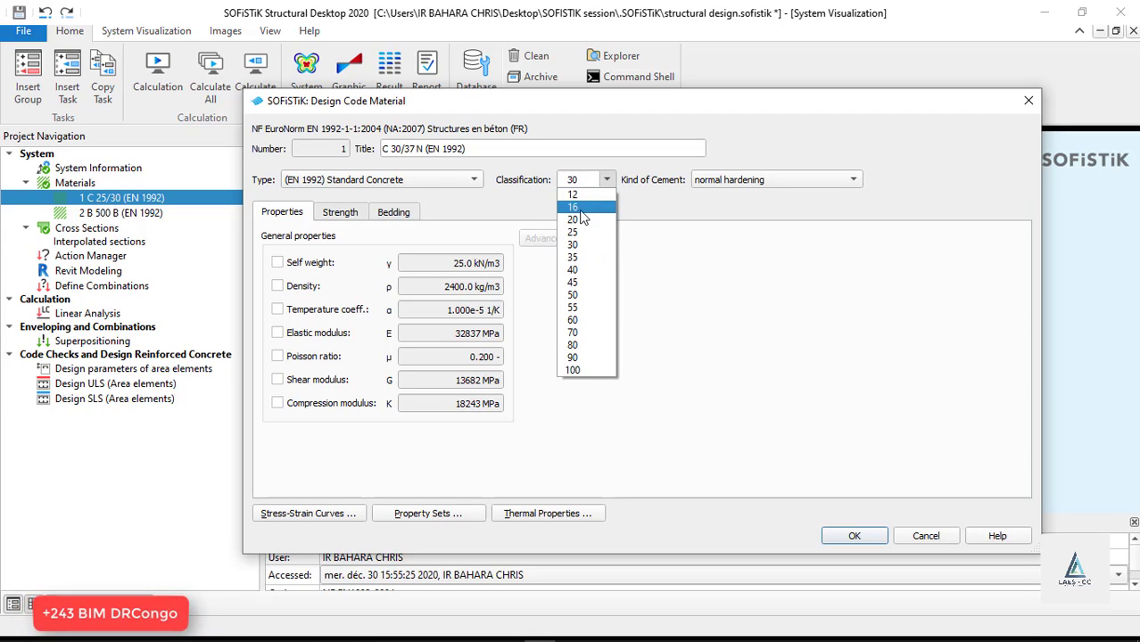
left_click(573, 232)
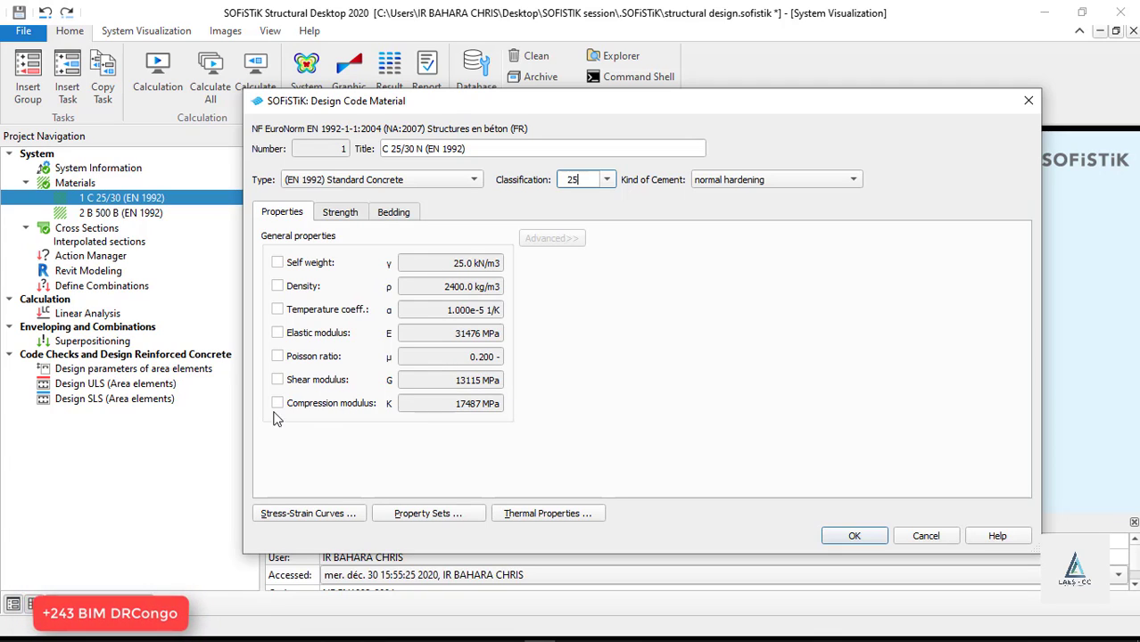
Show the concrete's strength values, switch to Paint and handwrite the tensile strength formula for fbt, noting 25 under fc28.
left_click(349, 216)
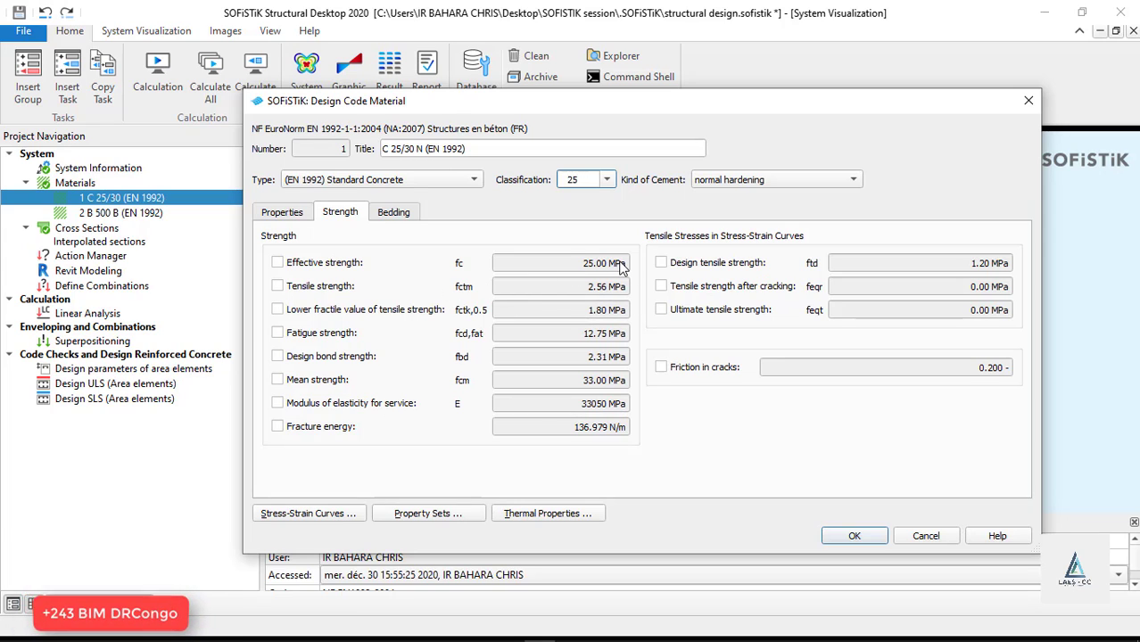
key("alt+Tab")
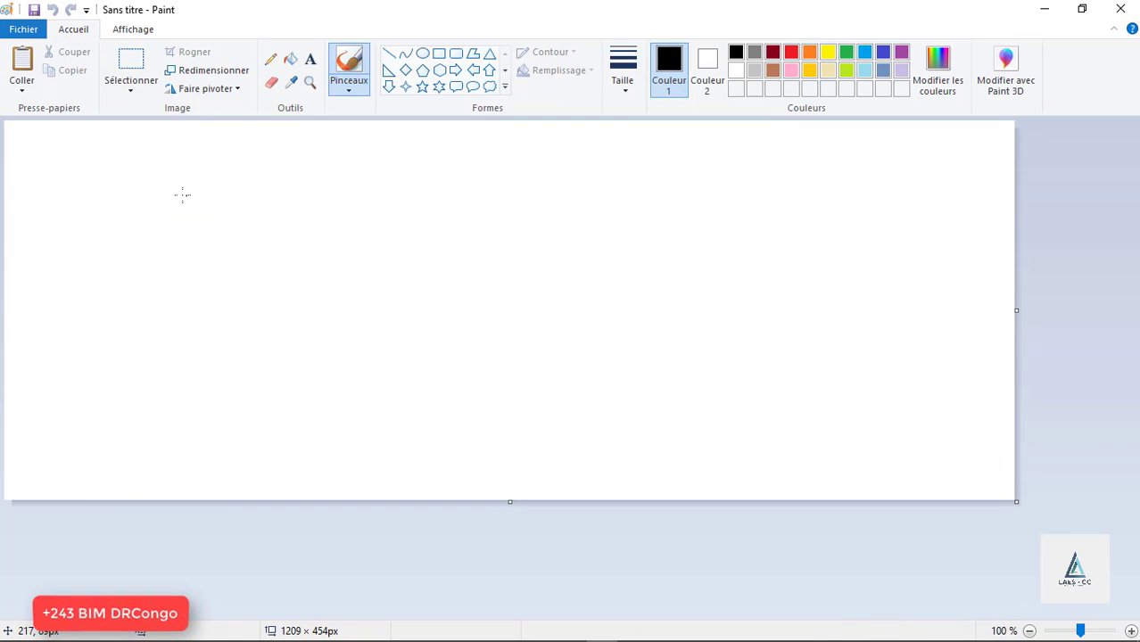
mouse_move(182, 195)
left_mouse_down()
mouse_move(163, 265)
mouse_move(174, 285)
mouse_move(258, 262)
mouse_move(269, 276)
left_mouse_up()
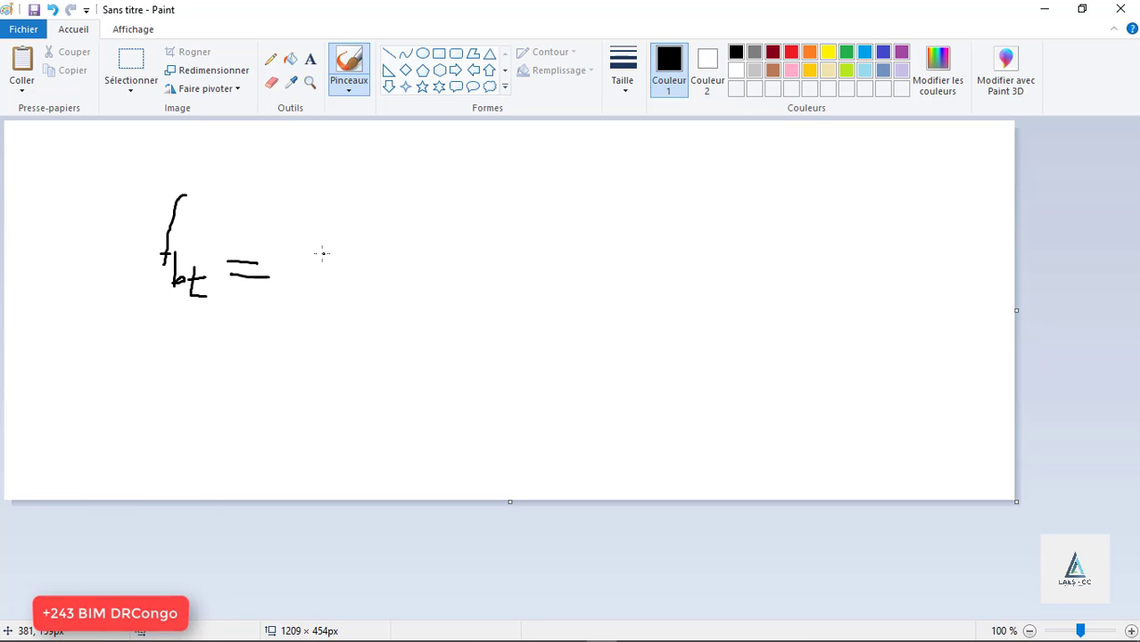
mouse_move(321, 253)
left_mouse_down()
mouse_move(323, 265)
mouse_move(358, 260)
mouse_move(360, 249)
mouse_move(389, 257)
mouse_move(366, 254)
left_mouse_up()
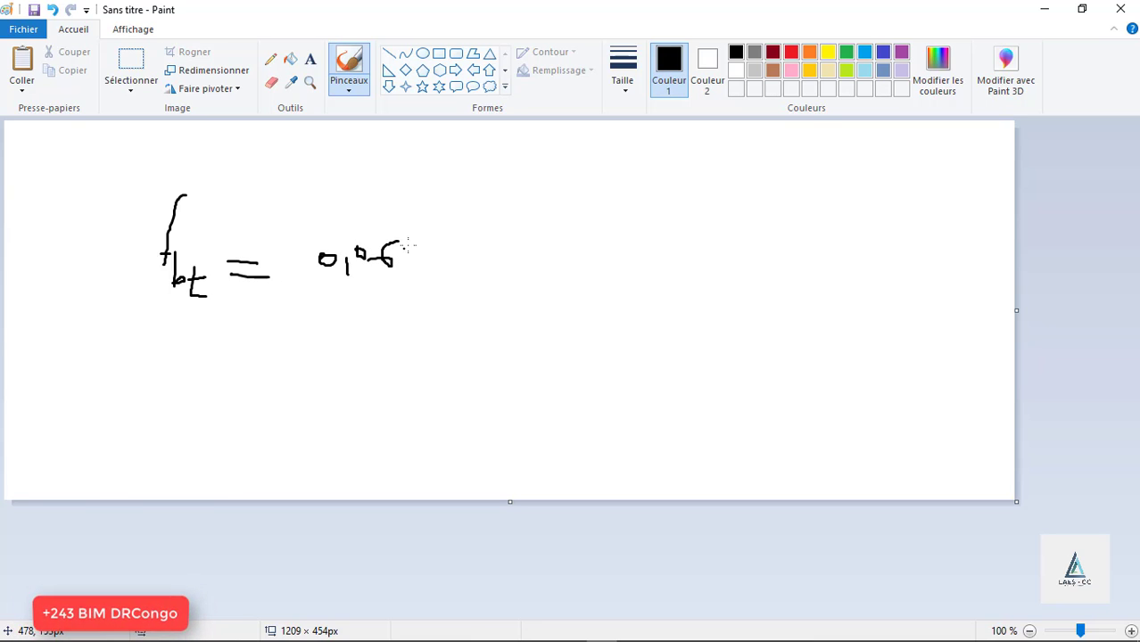
mouse_move(424, 233)
left_mouse_down()
mouse_move(425, 257)
mouse_move(455, 241)
mouse_move(470, 264)
left_mouse_up()
left_click_drag(502, 236, 481, 251)
mouse_move(533, 203)
left_mouse_down()
mouse_move(495, 234)
mouse_move(502, 258)
mouse_move(605, 263)
mouse_move(577, 236)
left_mouse_up()
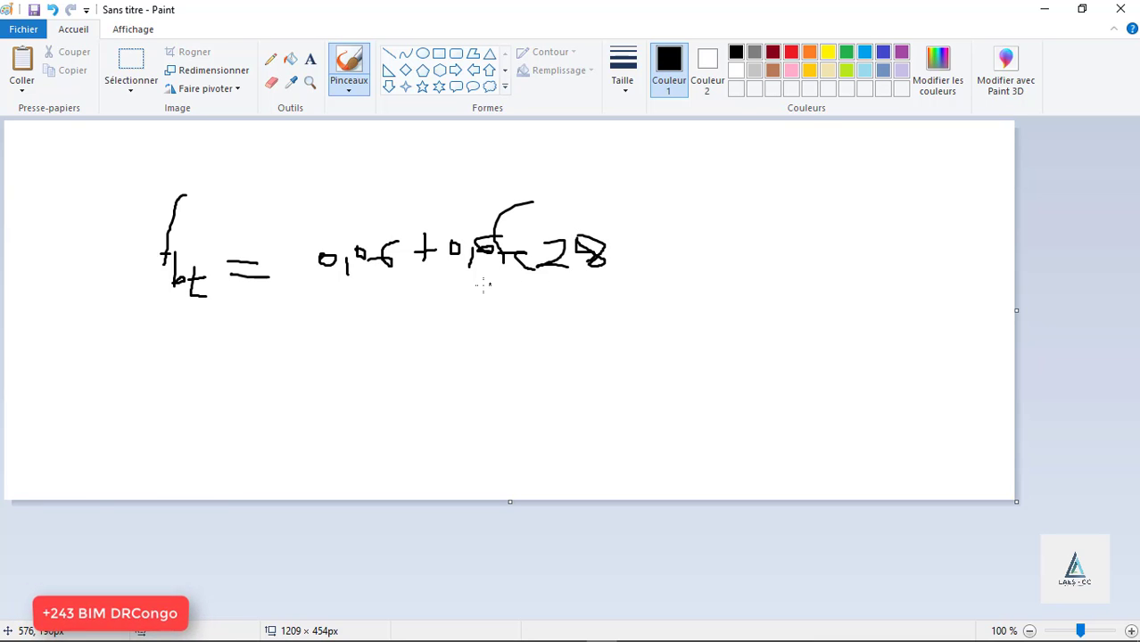
mouse_move(511, 283)
left_mouse_down()
mouse_move(577, 300)
mouse_move(609, 283)
left_mouse_up()
mouse_move(538, 312)
left_mouse_down()
mouse_move(515, 331)
mouse_move(553, 330)
mouse_move(562, 314)
left_mouse_up()
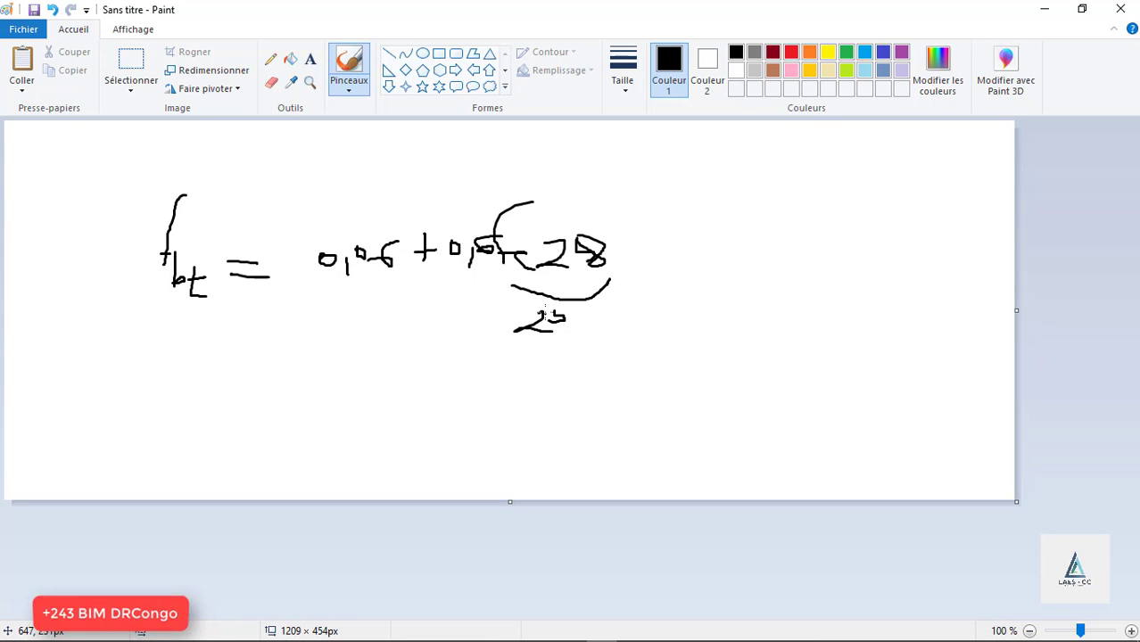
Return to SOFiSTiK, check the concrete's bedding and general properties, and accept the edited material.
left_click(1044, 9)
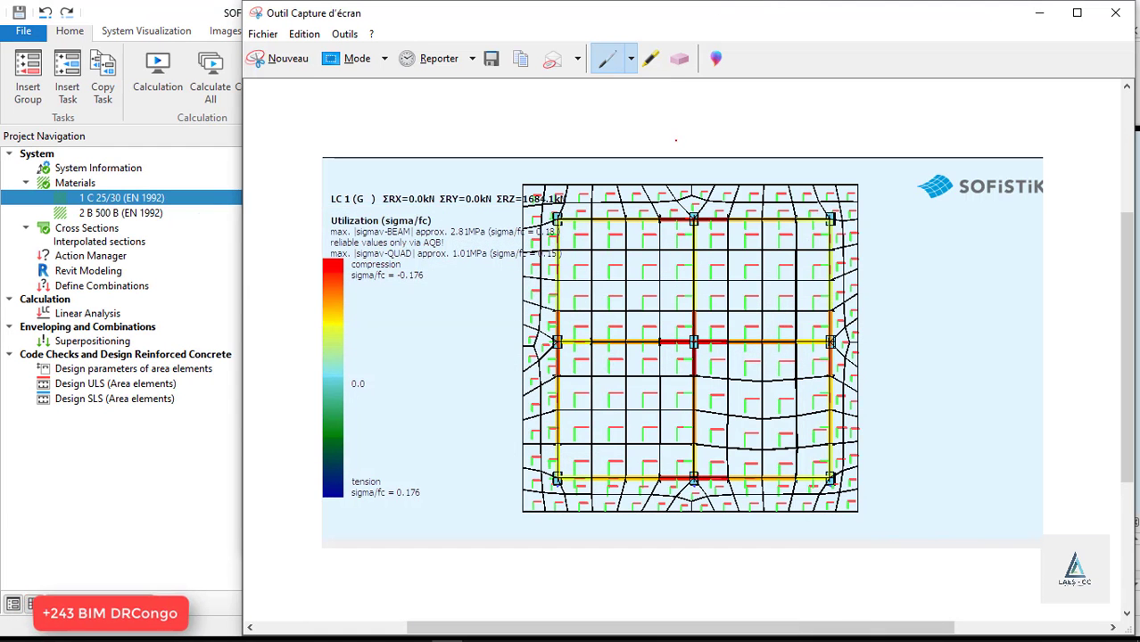
left_click(1039, 13)
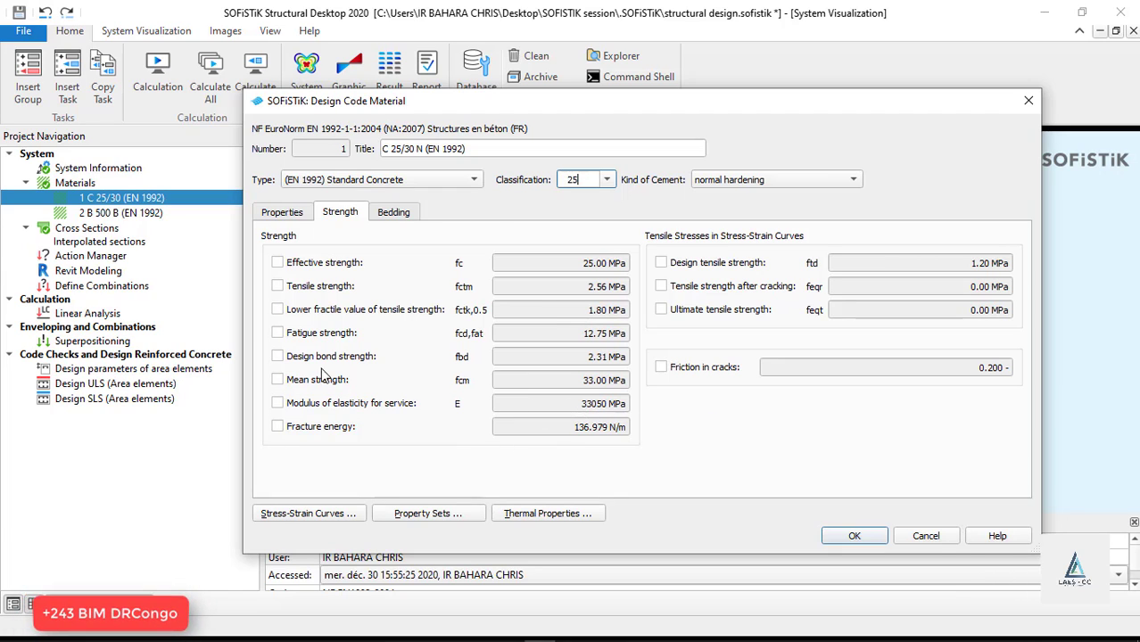
left_click(393, 219)
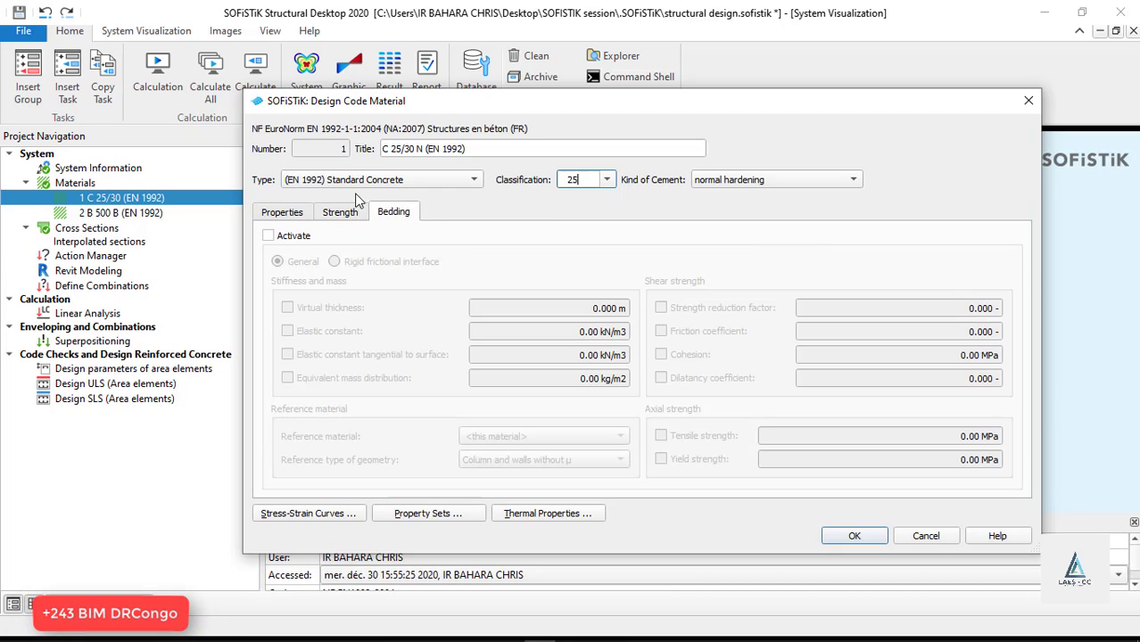
left_click(291, 215)
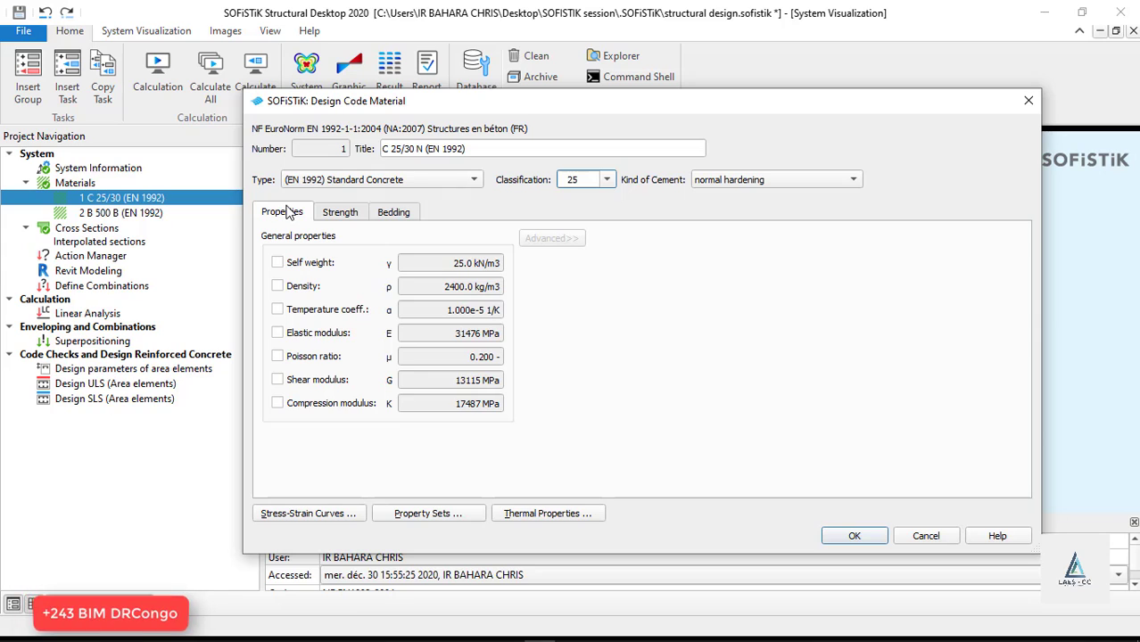
left_click(856, 536)
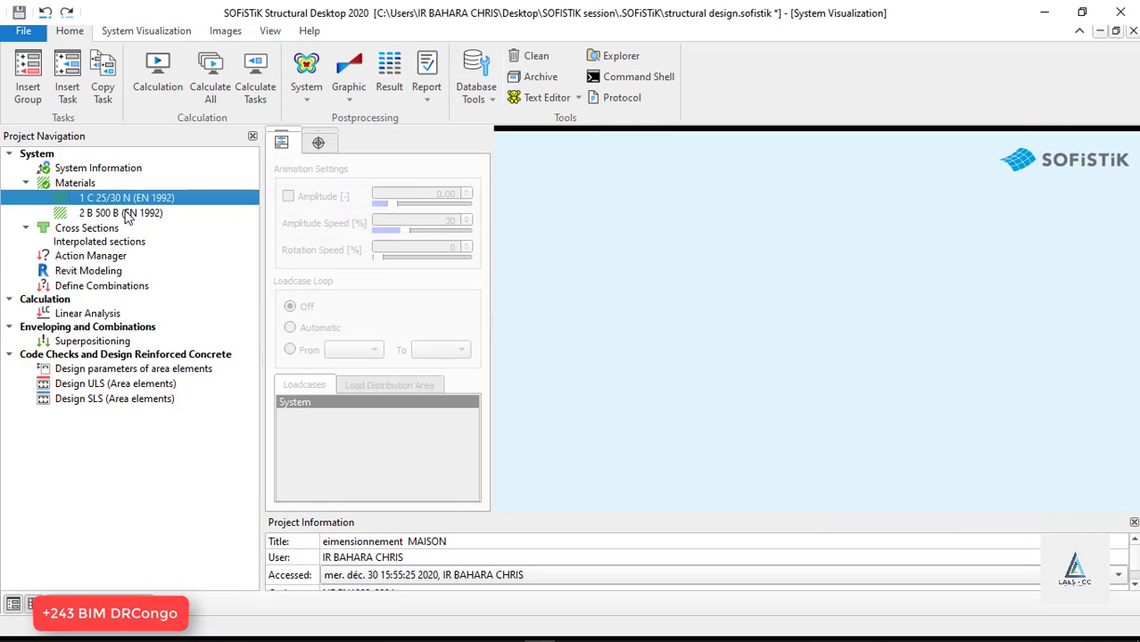
Open the B 500 B reinforcing steel material for editing.
left_click(106, 216)
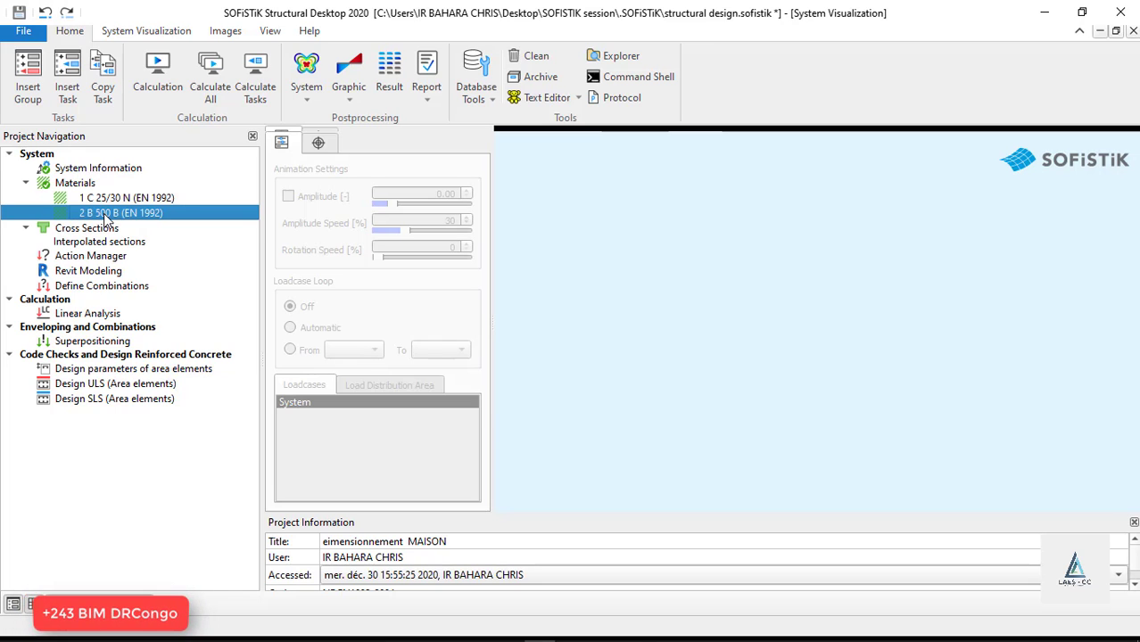
double_click(106, 216)
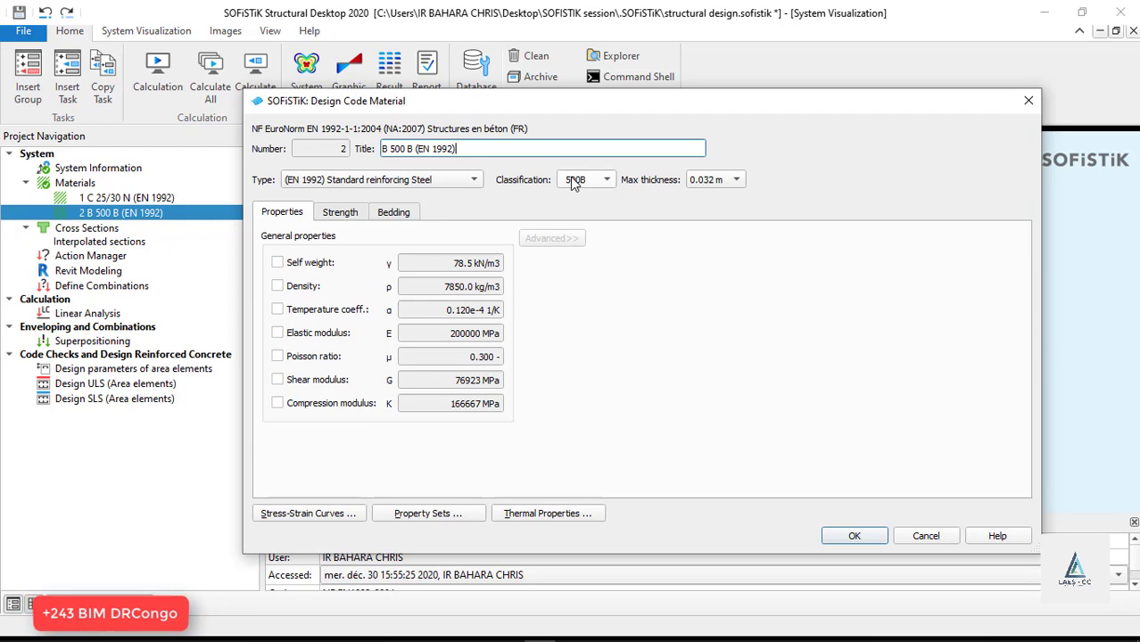
In Paint, handwrite the steel stress formula fe 400 MPa = σt = fe 400 / γs with 1,15 noted under γs, then return to SOFiSTiK.
mouse_move(459, 635)
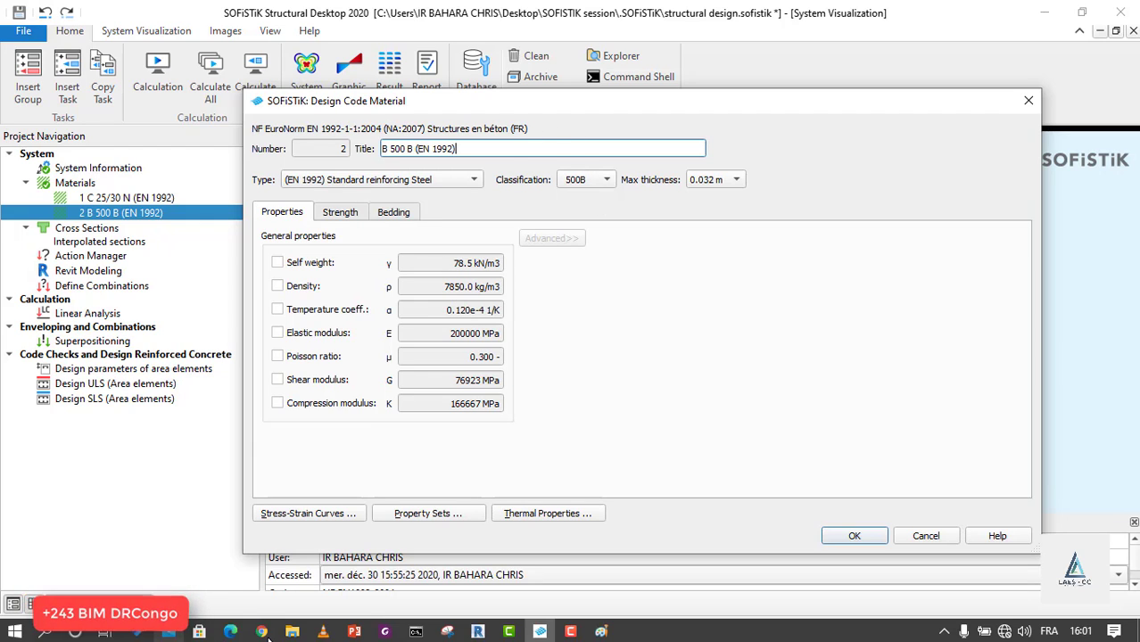
left_click(601, 630)
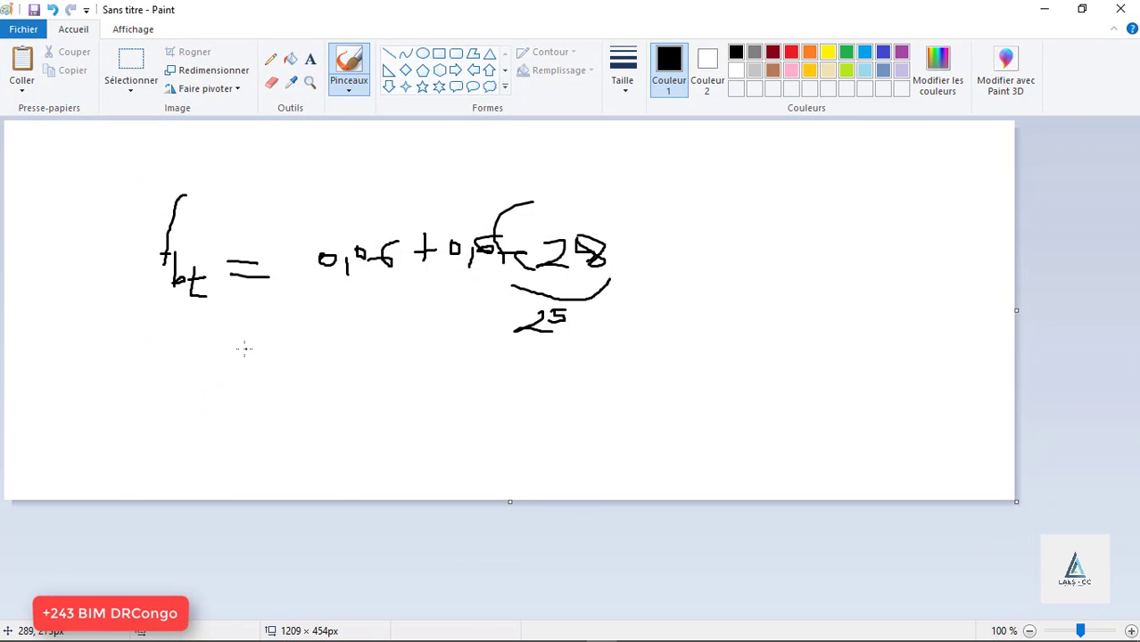
mouse_move(261, 337)
left_mouse_down()
mouse_move(263, 383)
mouse_move(296, 356)
mouse_move(329, 398)
mouse_move(364, 367)
mouse_move(355, 384)
mouse_move(409, 392)
mouse_move(408, 372)
mouse_move(389, 374)
mouse_move(441, 377)
mouse_move(419, 364)
mouse_move(482, 373)
mouse_move(496, 354)
mouse_move(512, 400)
mouse_move(510, 379)
mouse_move(537, 360)
mouse_move(544, 375)
mouse_move(635, 360)
mouse_move(659, 344)
mouse_move(649, 389)
mouse_move(691, 375)
left_mouse_up()
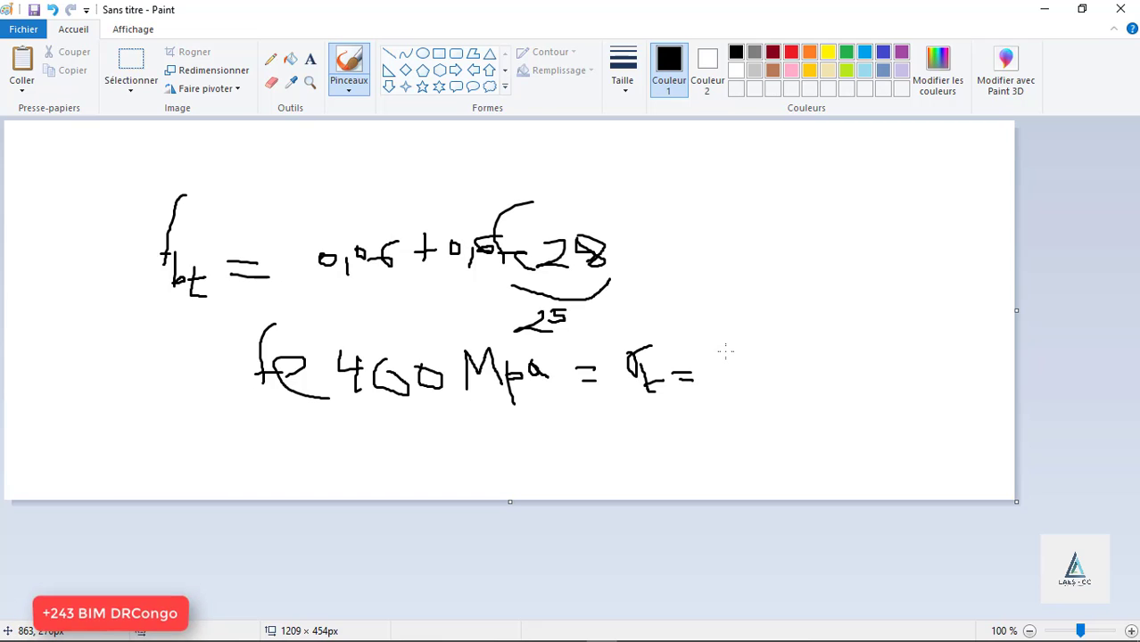
mouse_move(735, 336)
left_mouse_down()
mouse_move(727, 386)
mouse_move(754, 381)
left_mouse_up()
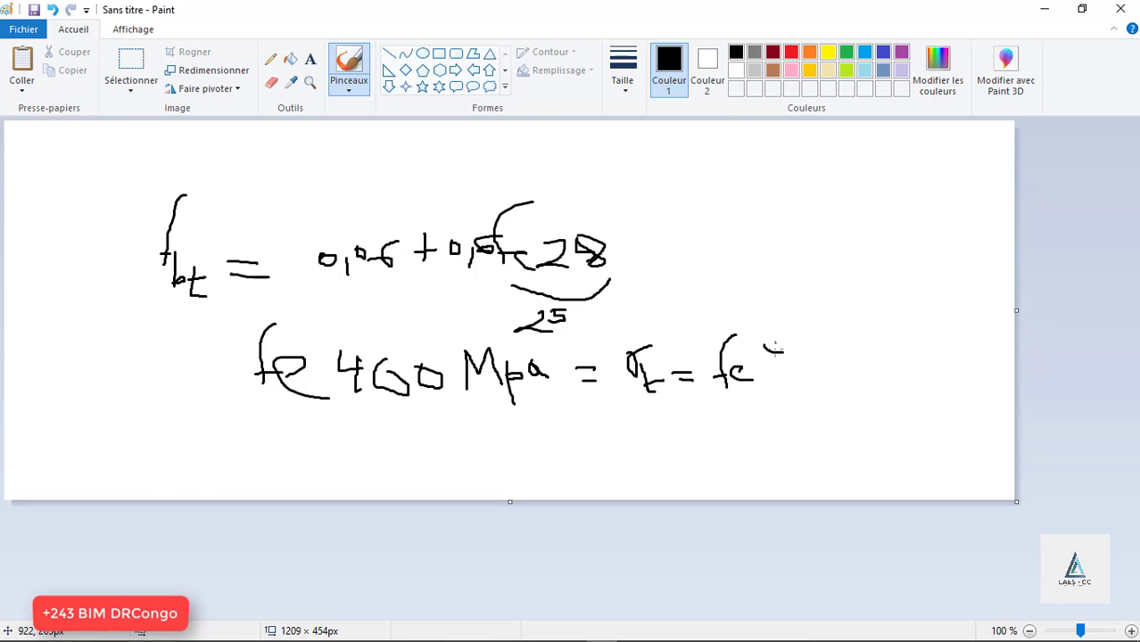
mouse_move(775, 343)
left_mouse_down()
mouse_move(777, 372)
mouse_move(789, 350)
mouse_move(822, 360)
mouse_move(807, 349)
left_mouse_up()
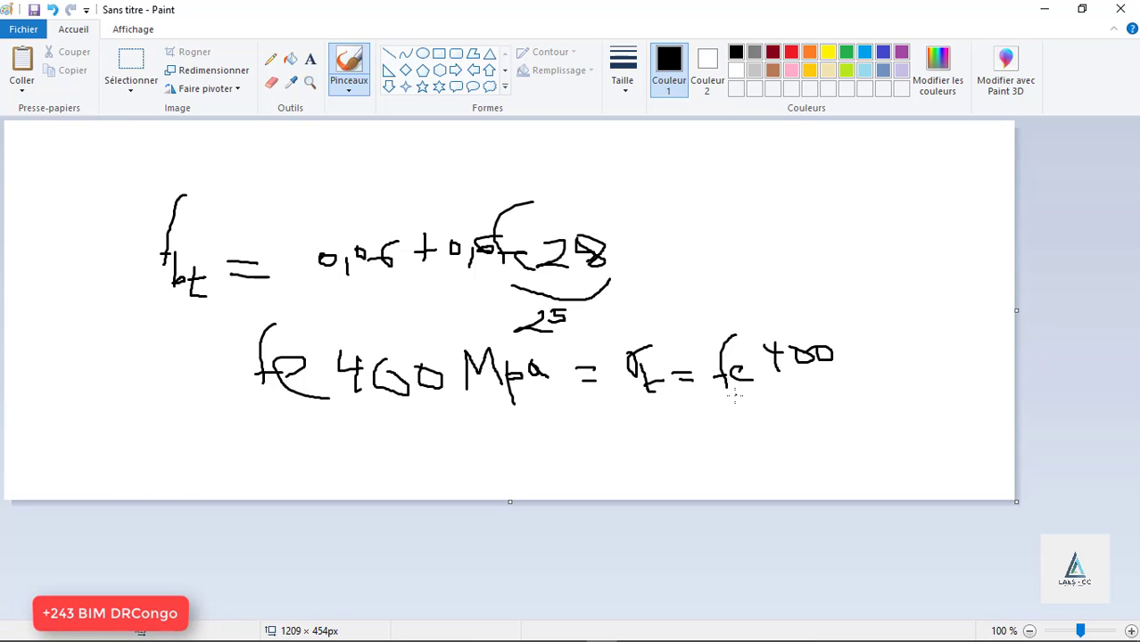
left_click_drag(777, 385, 885, 379)
mouse_move(802, 397)
left_mouse_down()
mouse_move(816, 426)
mouse_move(833, 403)
mouse_move(826, 427)
mouse_move(811, 428)
mouse_move(843, 408)
left_mouse_up()
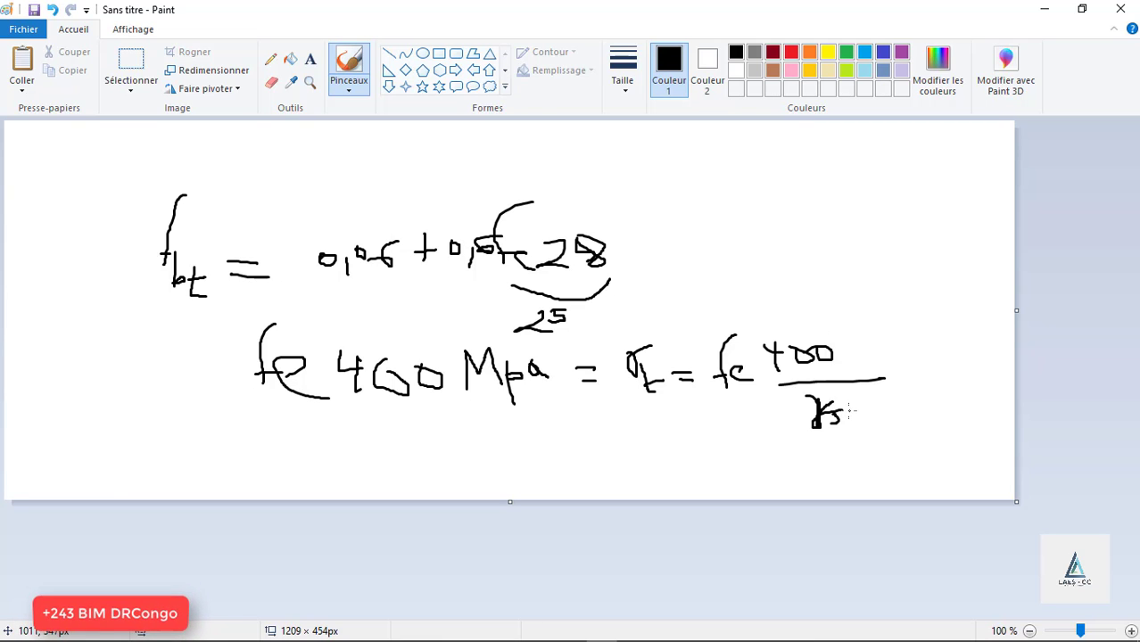
mouse_move(807, 437)
left_mouse_down()
mouse_move(856, 427)
mouse_move(813, 458)
mouse_move(831, 467)
mouse_move(854, 442)
mouse_move(854, 460)
mouse_move(864, 457)
mouse_move(876, 432)
left_mouse_up()
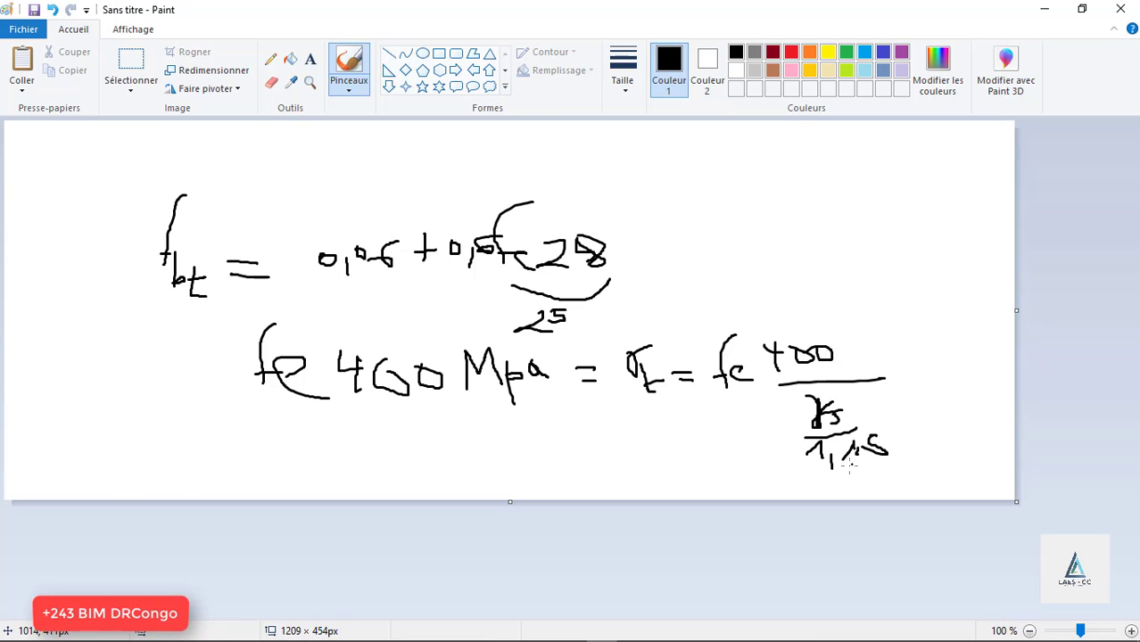
left_click_drag(849, 467, 904, 465)
left_click_drag(898, 369, 926, 368)
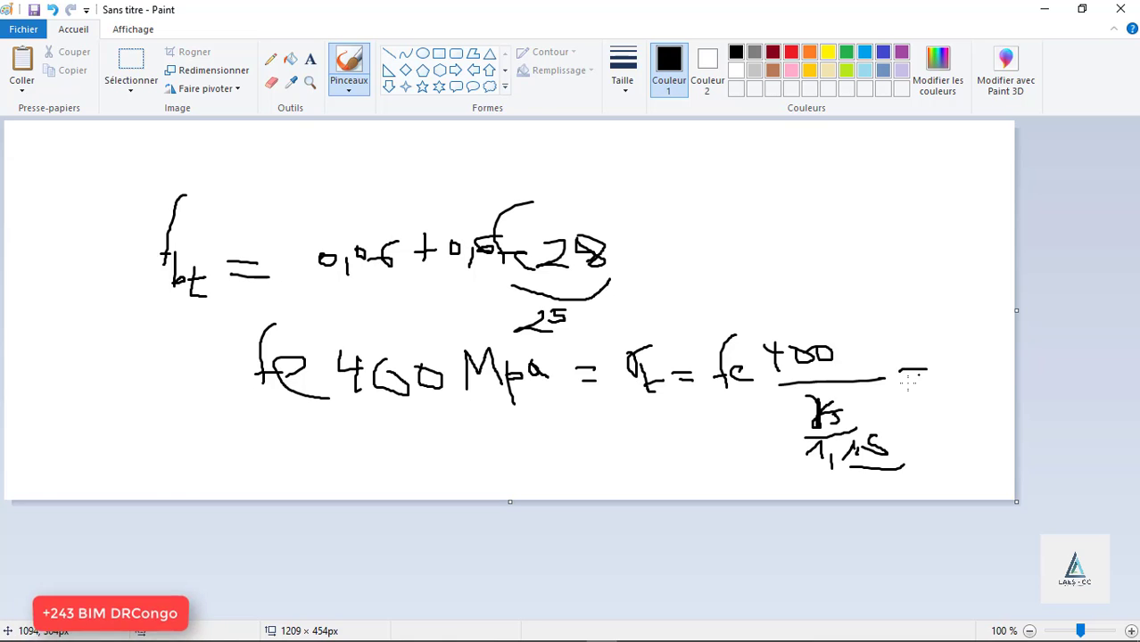
left_click(1044, 8)
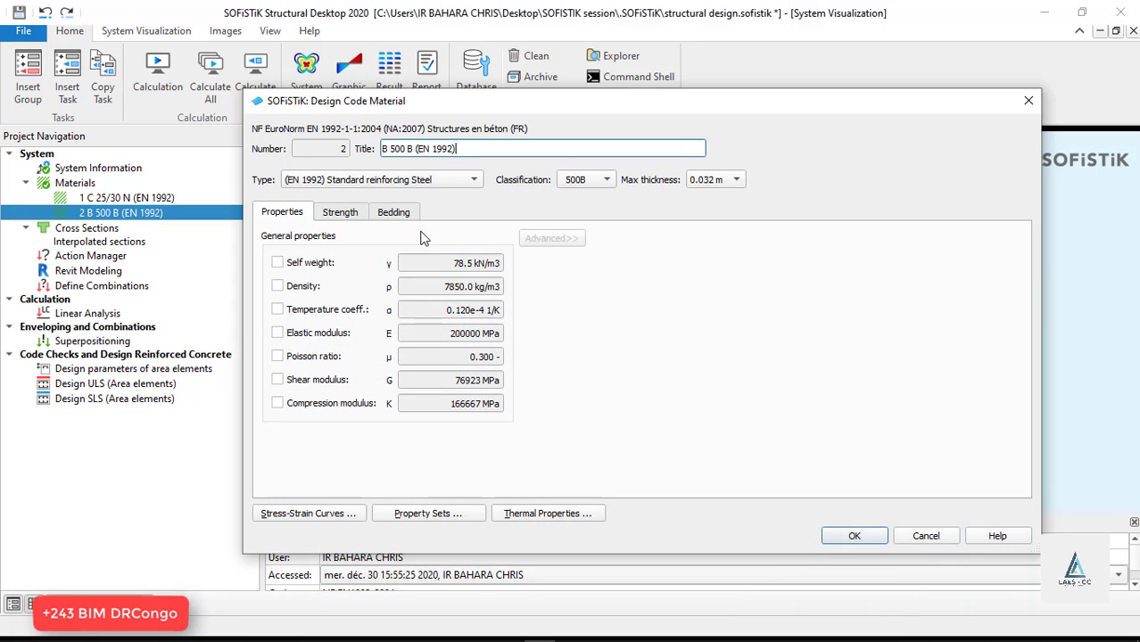
Check the reinforcing steel's strength values and accept the material.
left_click(353, 215)
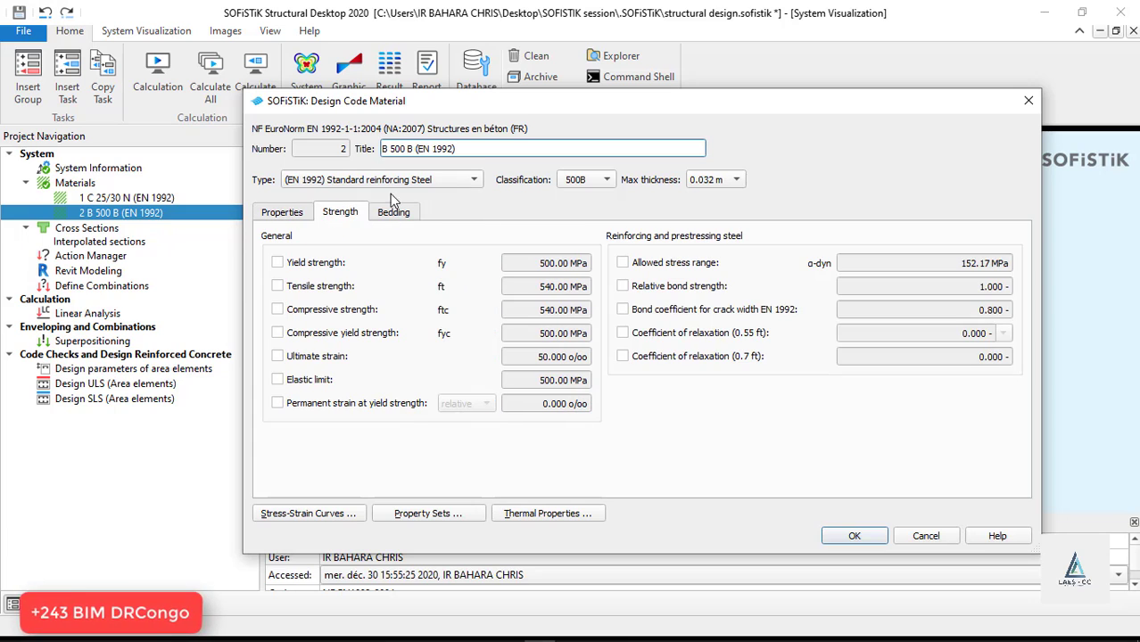
left_click(853, 536)
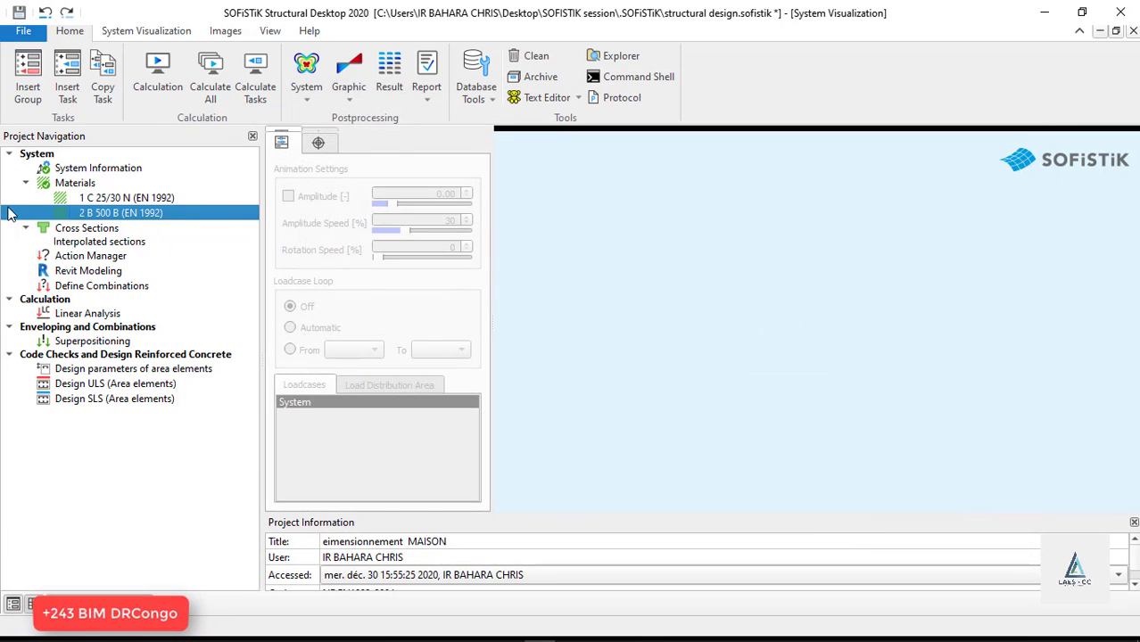
Start a new soil material and set its type to GP - poorly graded gravel.
right_click(107, 216)
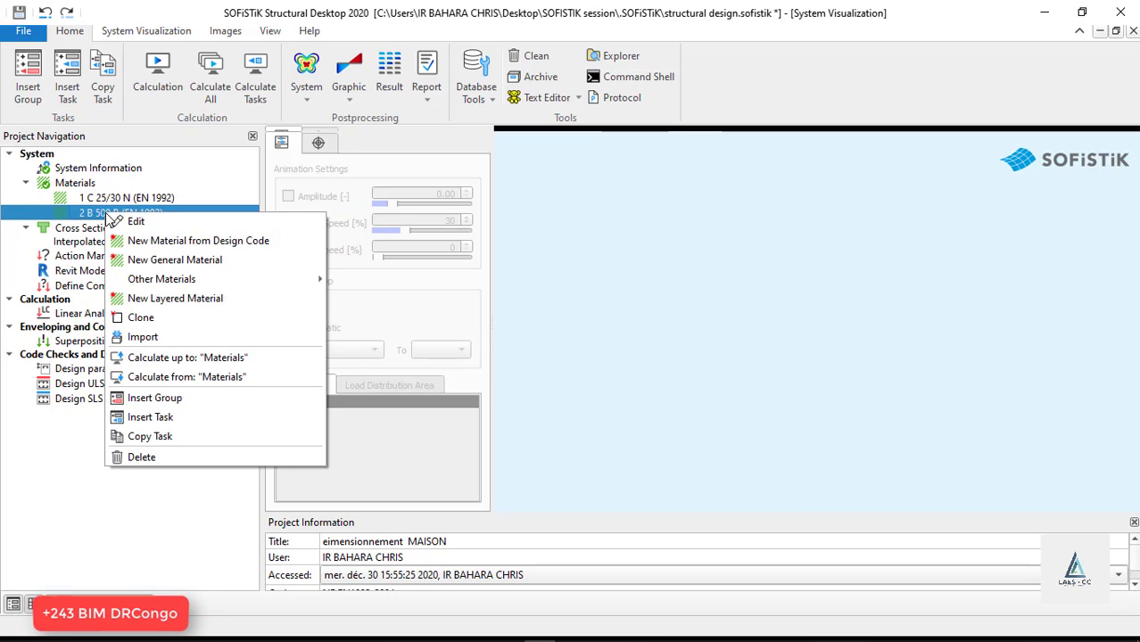
mouse_move(198, 282)
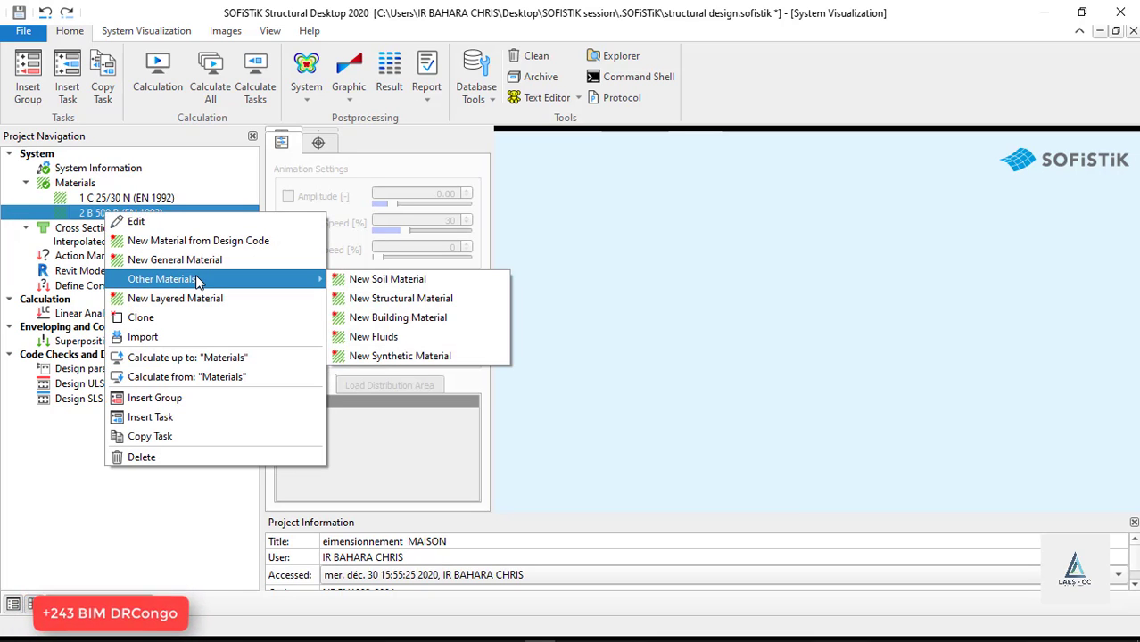
left_click(399, 282)
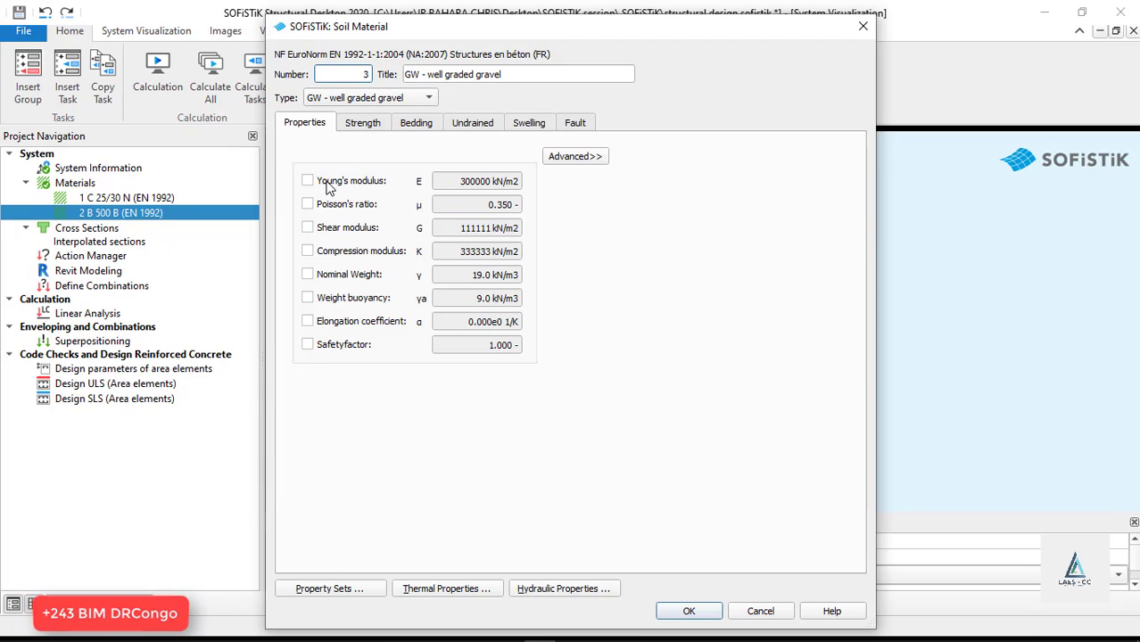
left_click(414, 100)
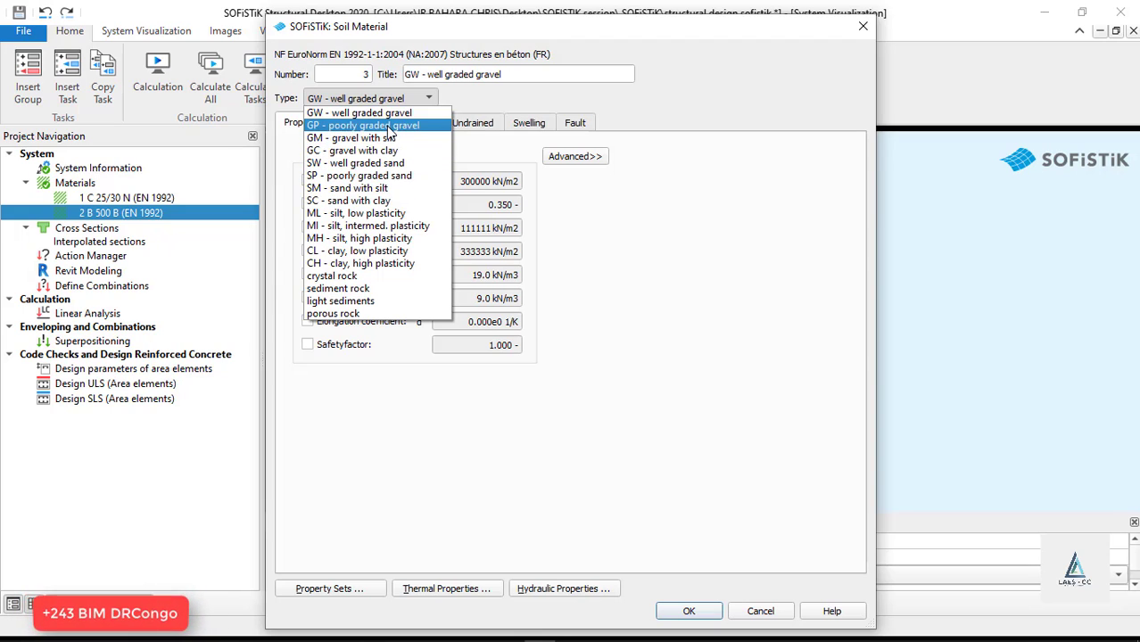
left_click(389, 128)
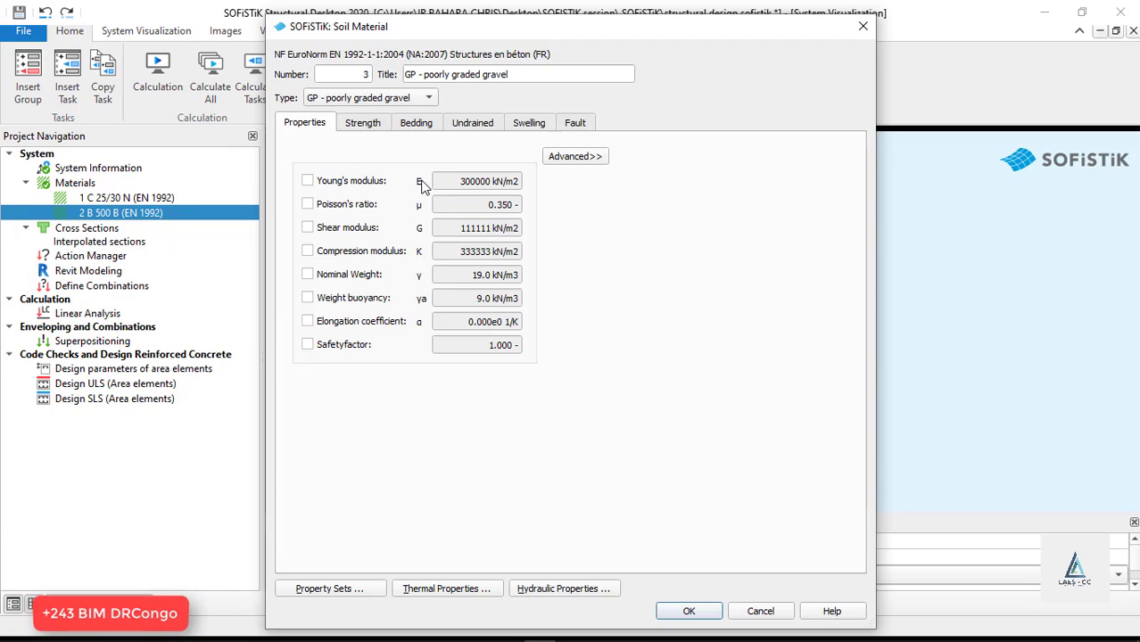
Review the soil material's strength, bedding, undrained, swelling and fault settings, and discard the material.
left_click(362, 127)
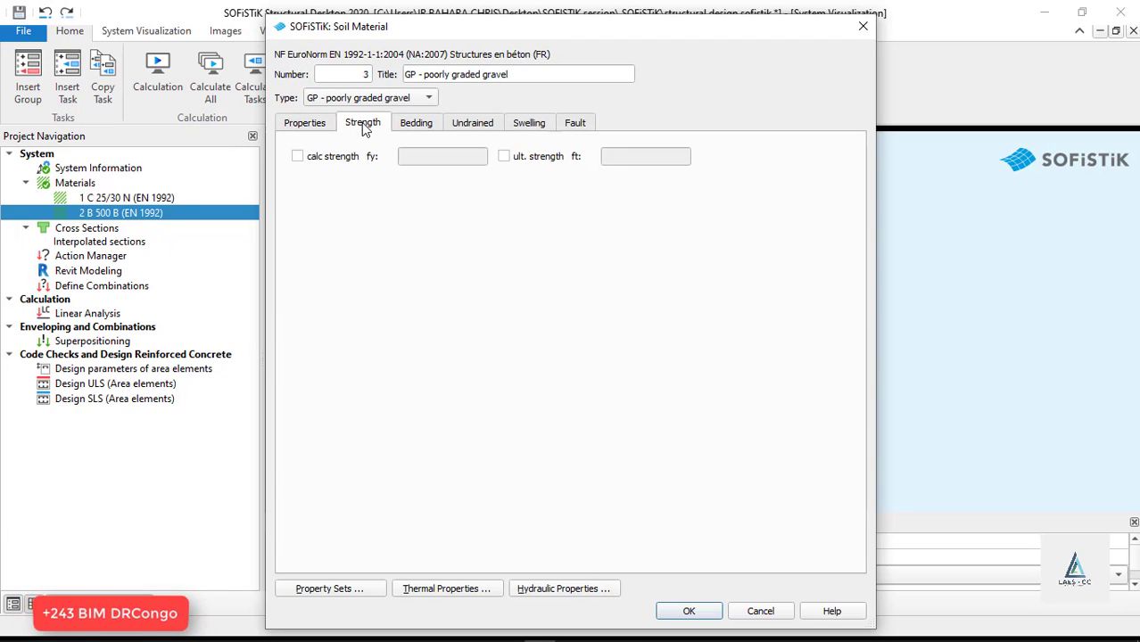
left_click(305, 161)
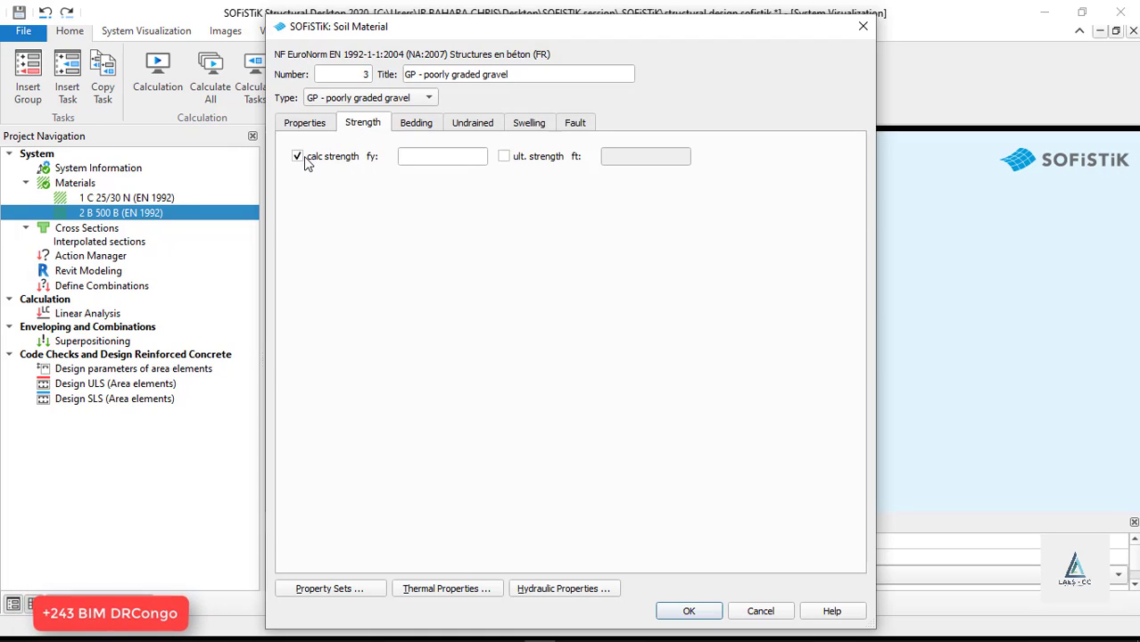
left_click(305, 161)
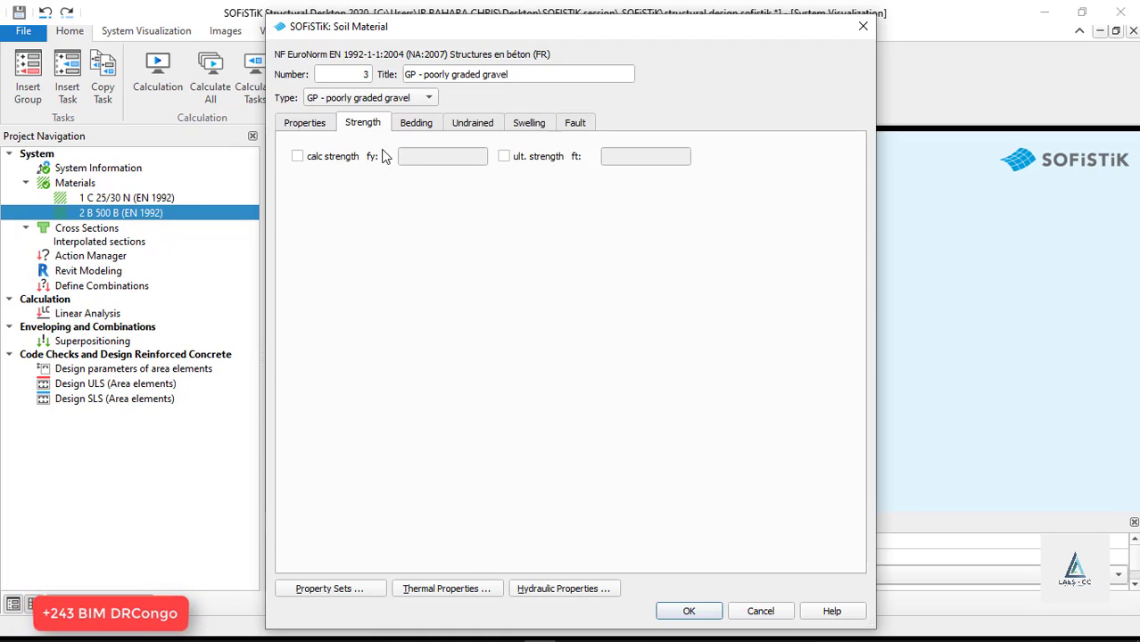
left_click(413, 124)
left_click(480, 123)
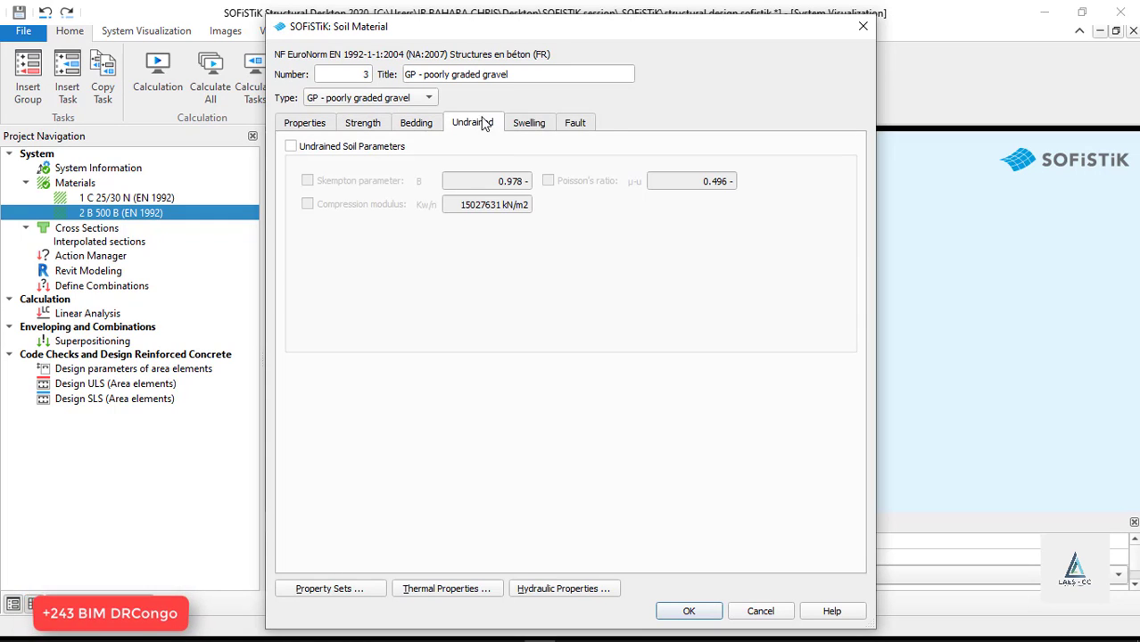
left_click(529, 125)
left_click(560, 126)
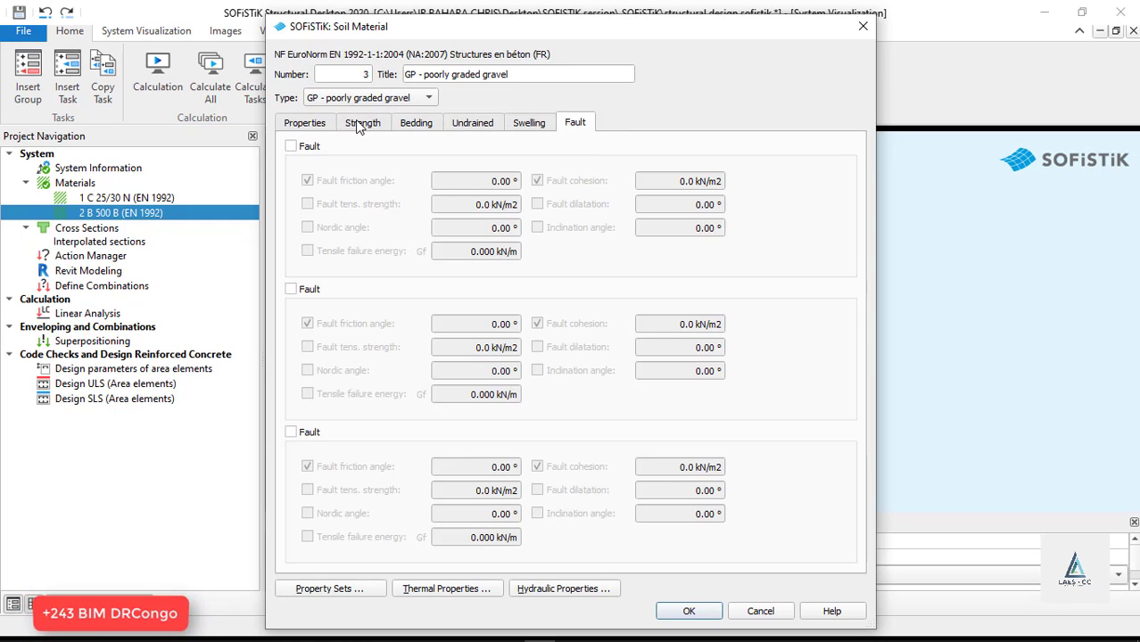
left_click(317, 125)
left_click(862, 26)
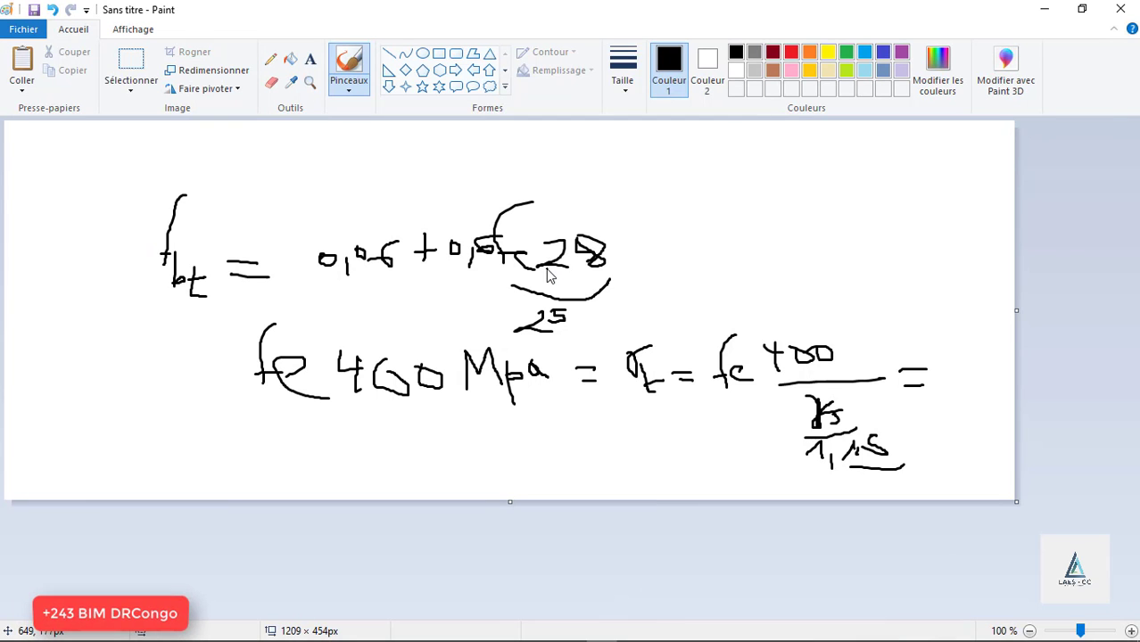
left_click(1044, 8)
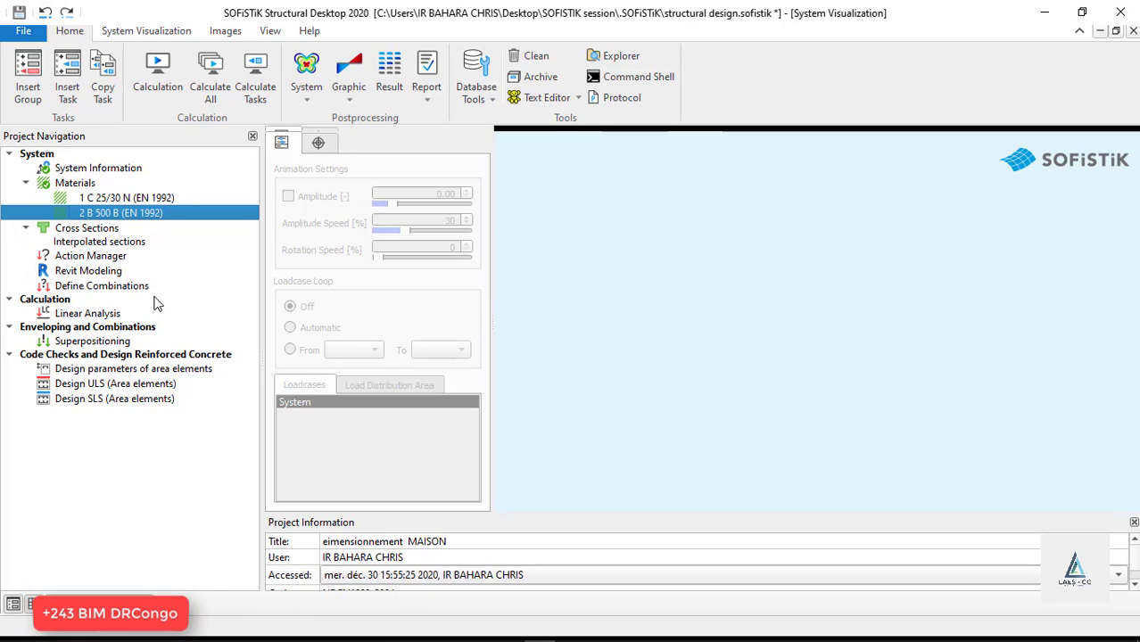
Open the result output settings of the Cross Sections task and close them without changes.
left_click(101, 233)
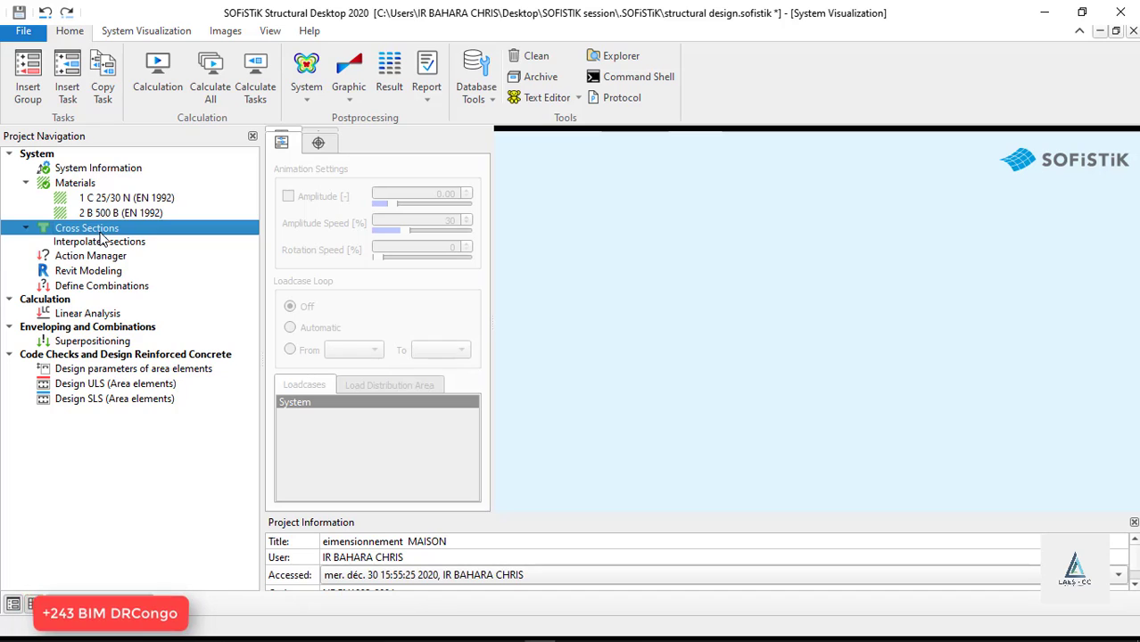
double_click(100, 233)
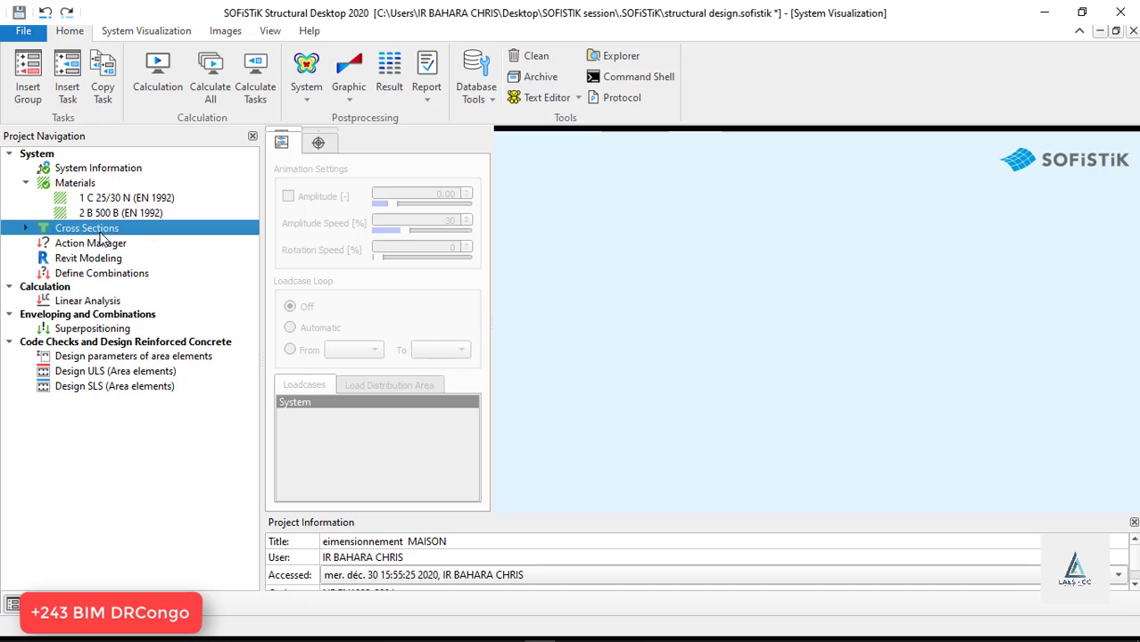
key("Up")
left_click(26, 228)
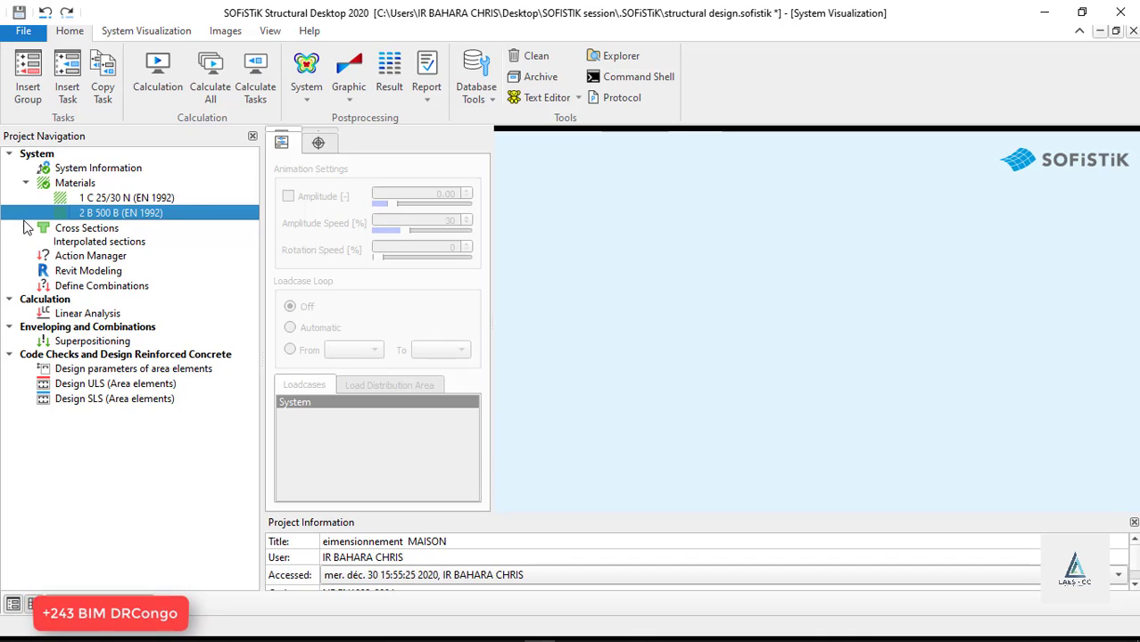
left_click(65, 230)
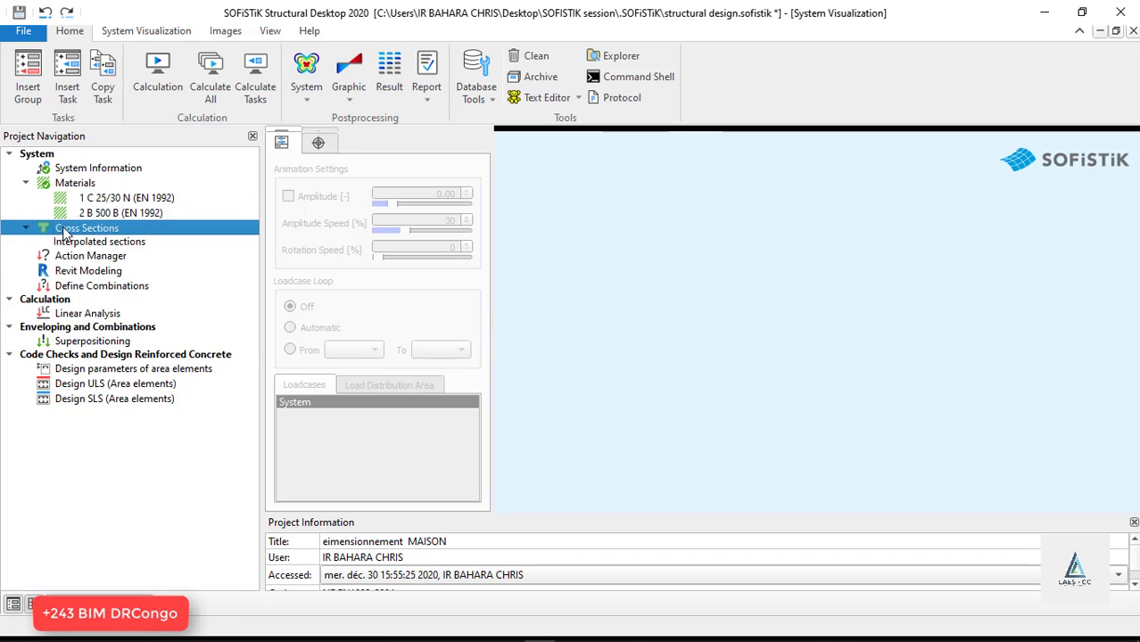
right_click(65, 230)
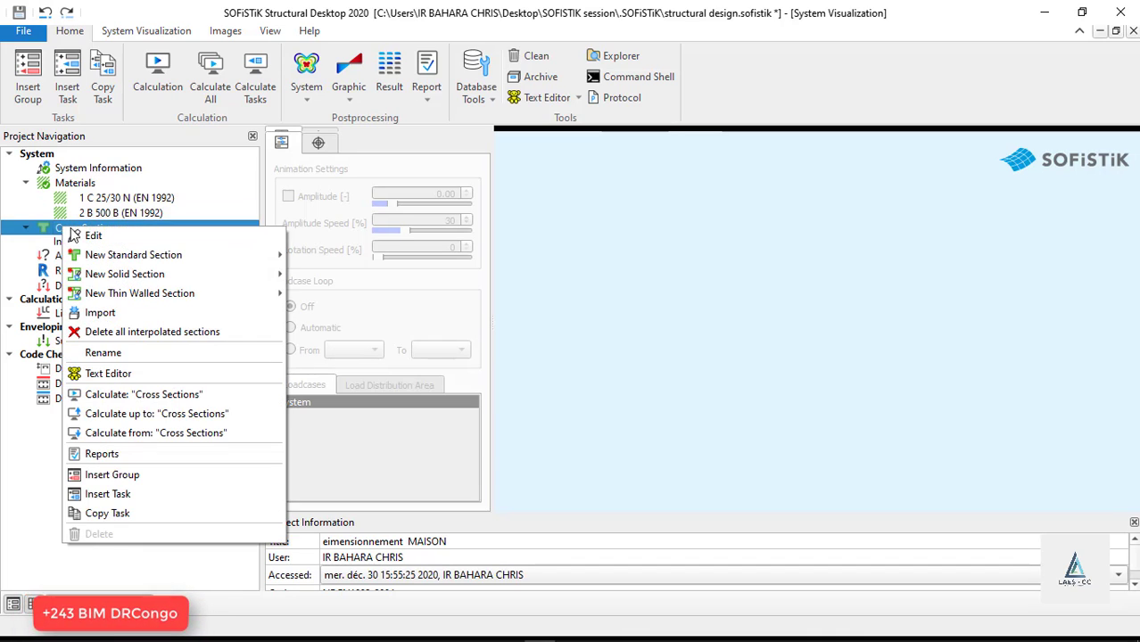
left_click(157, 233)
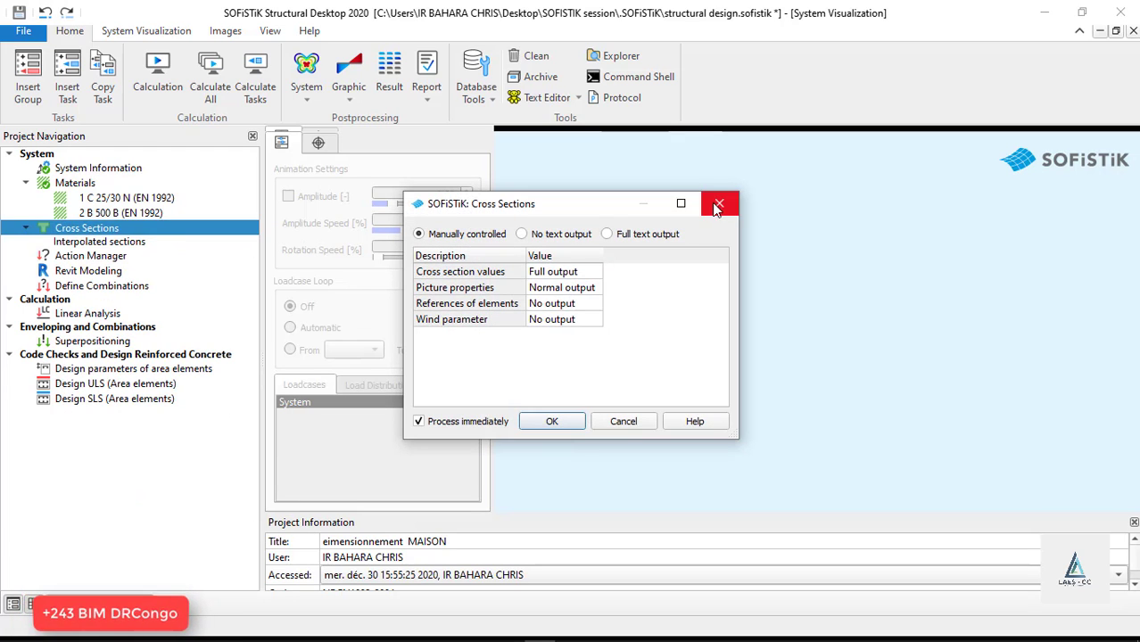
left_click(727, 203)
Open a new standard Steel Profile section, view the available I-profile types, and close it without creating the section.
right_click(89, 228)
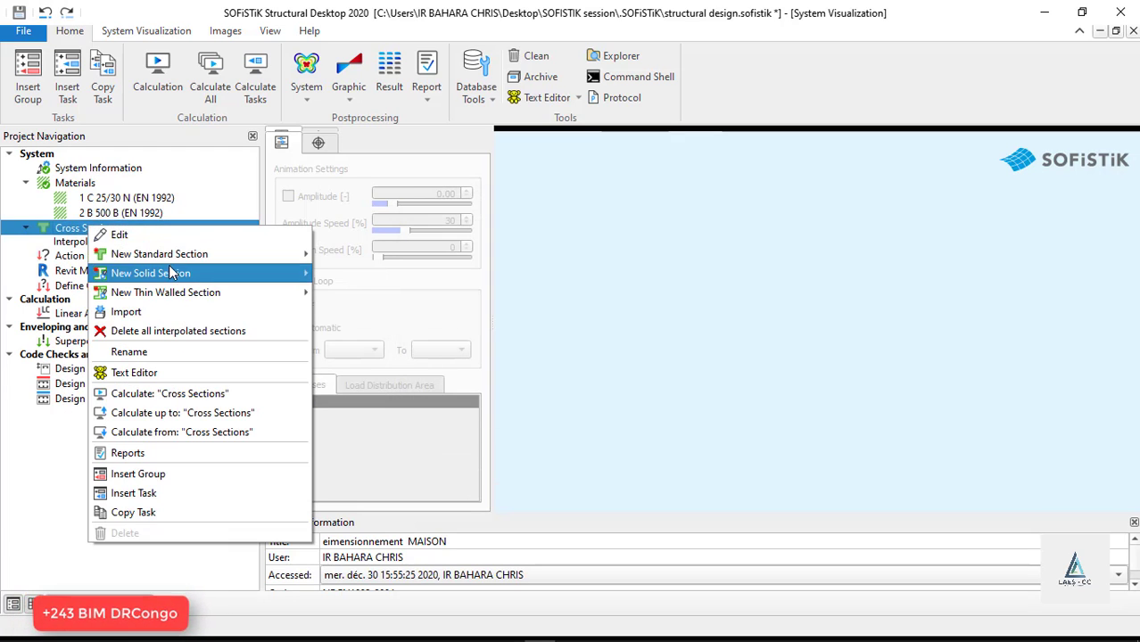
mouse_move(186, 259)
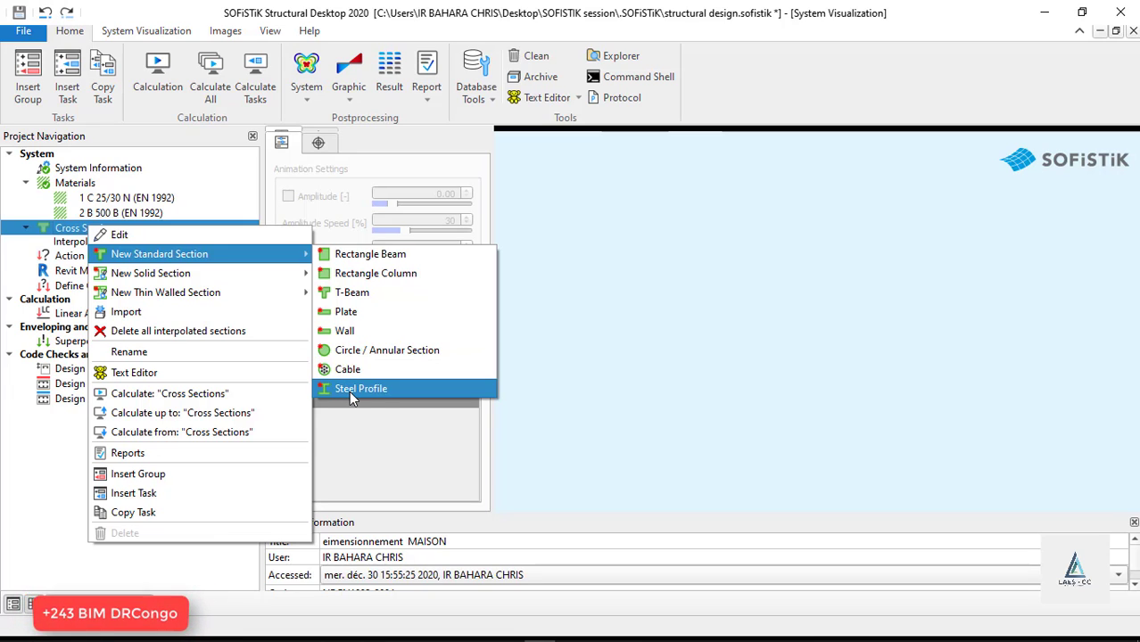
left_click(348, 390)
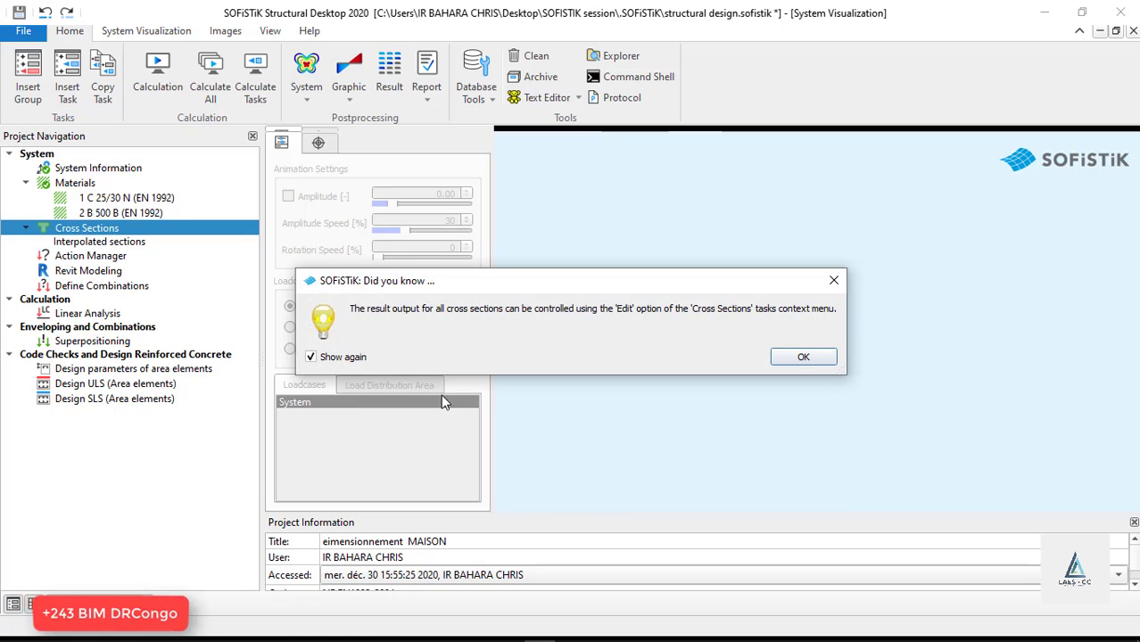
left_click(828, 363)
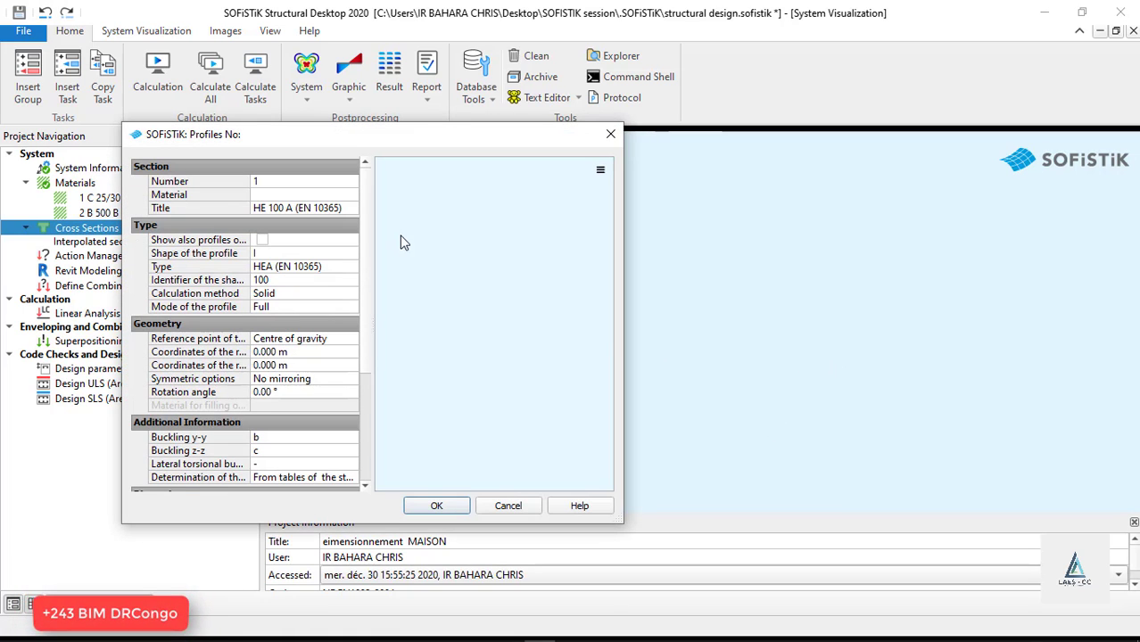
left_click(321, 266)
left_click(347, 269)
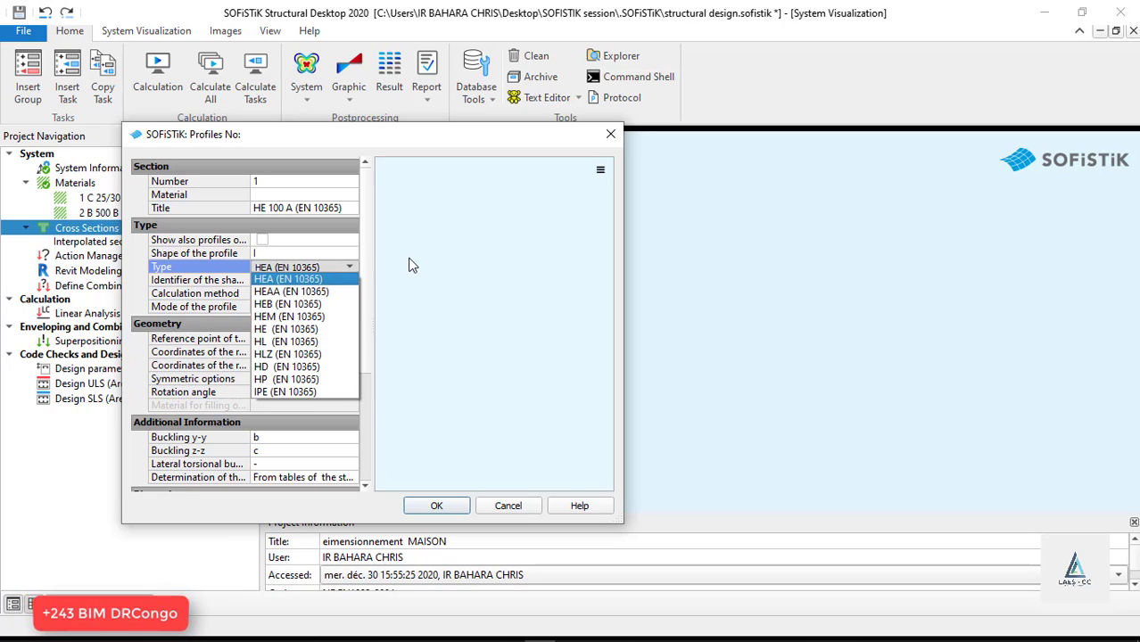
left_click(407, 258)
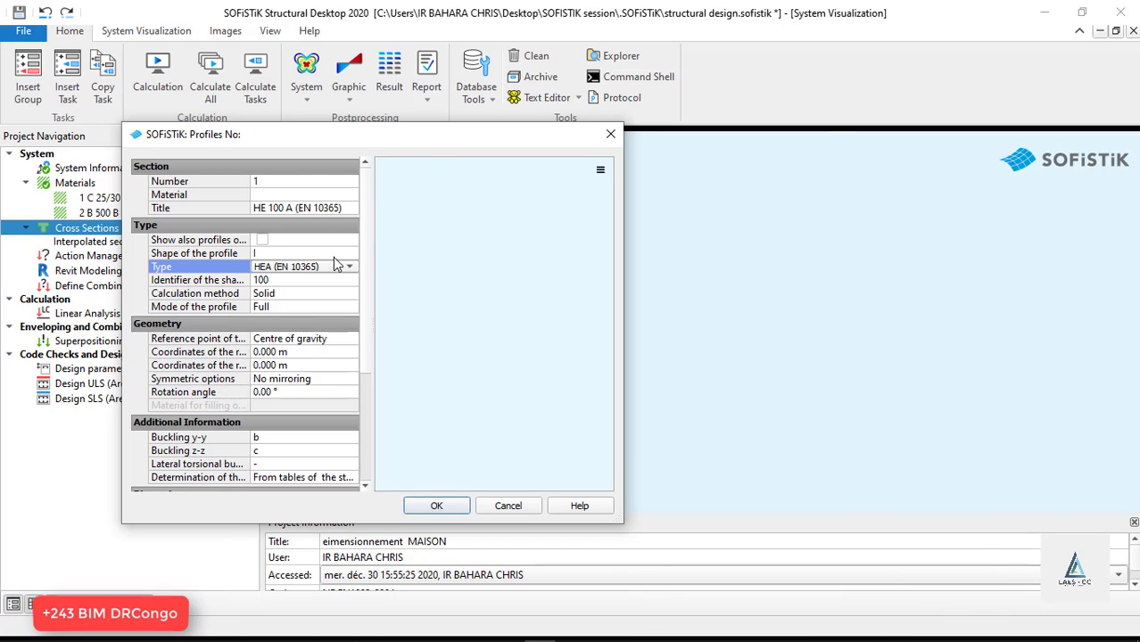
left_click(329, 265)
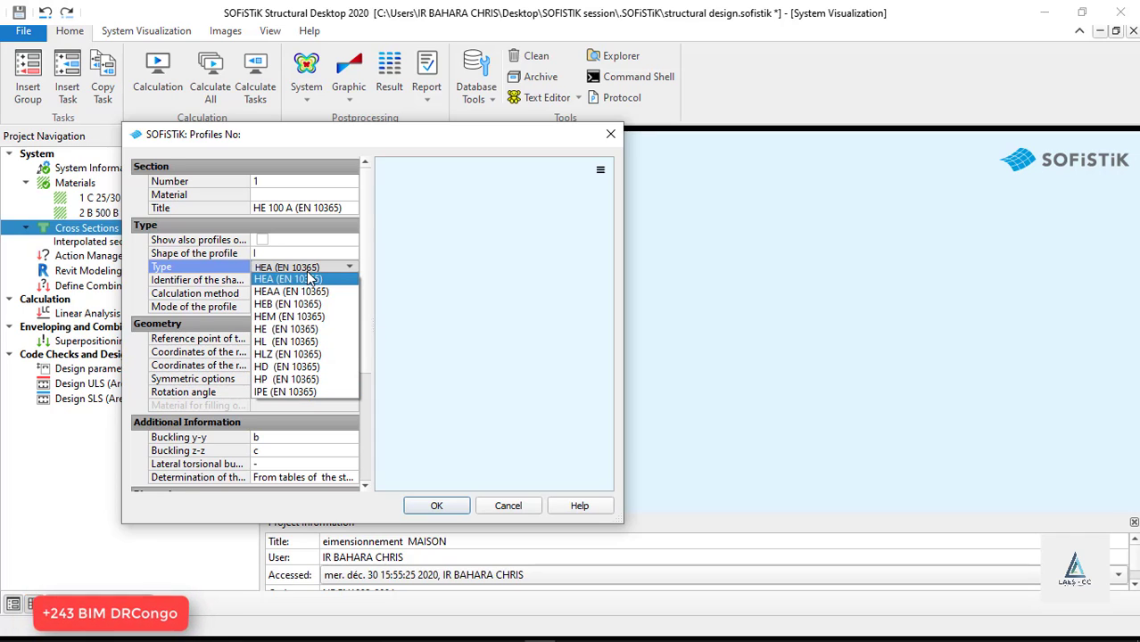
left_click(512, 149)
left_click(610, 133)
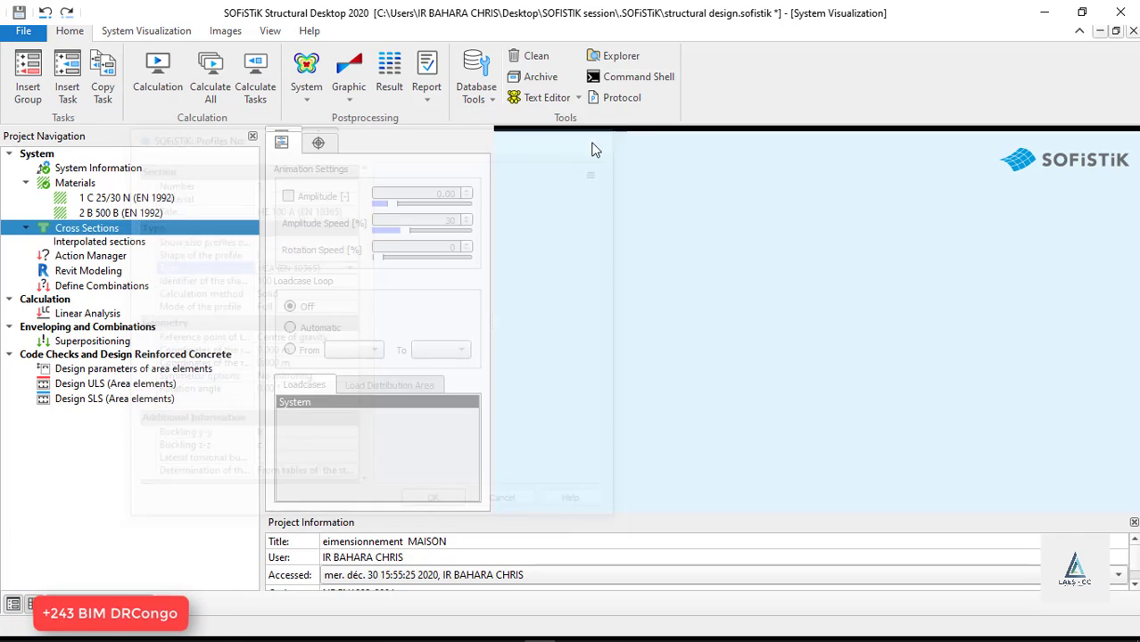
Create a standard T-beam cross section with a total height of 0.8 m and select it in the project.
right_click(76, 233)
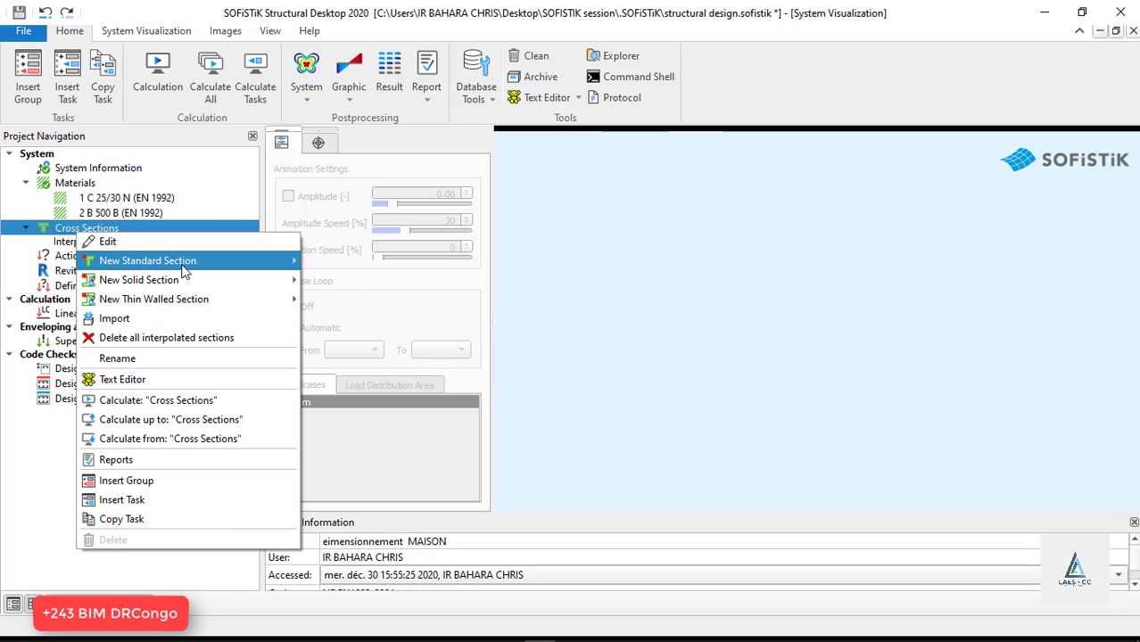
mouse_move(196, 260)
left_click(365, 280)
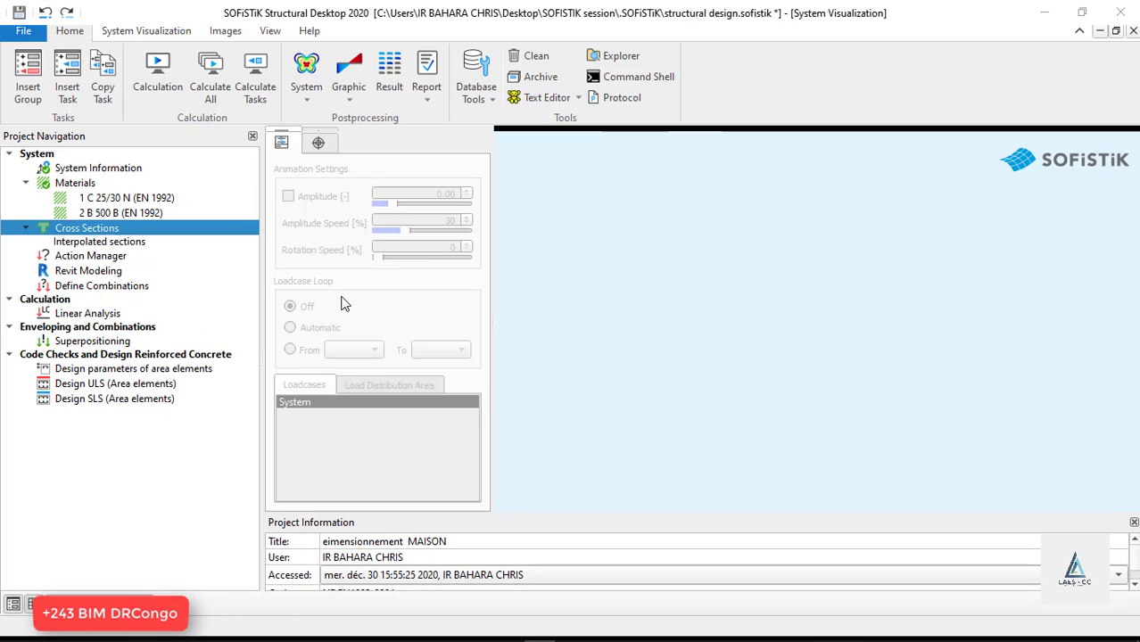
left_click(806, 360)
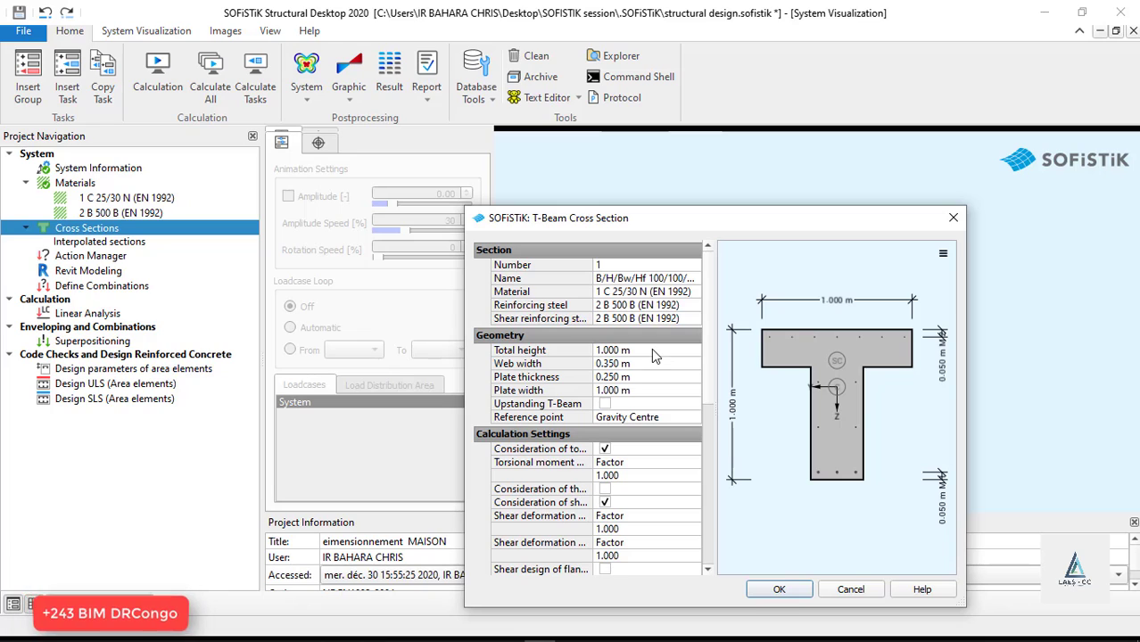
left_click(652, 349)
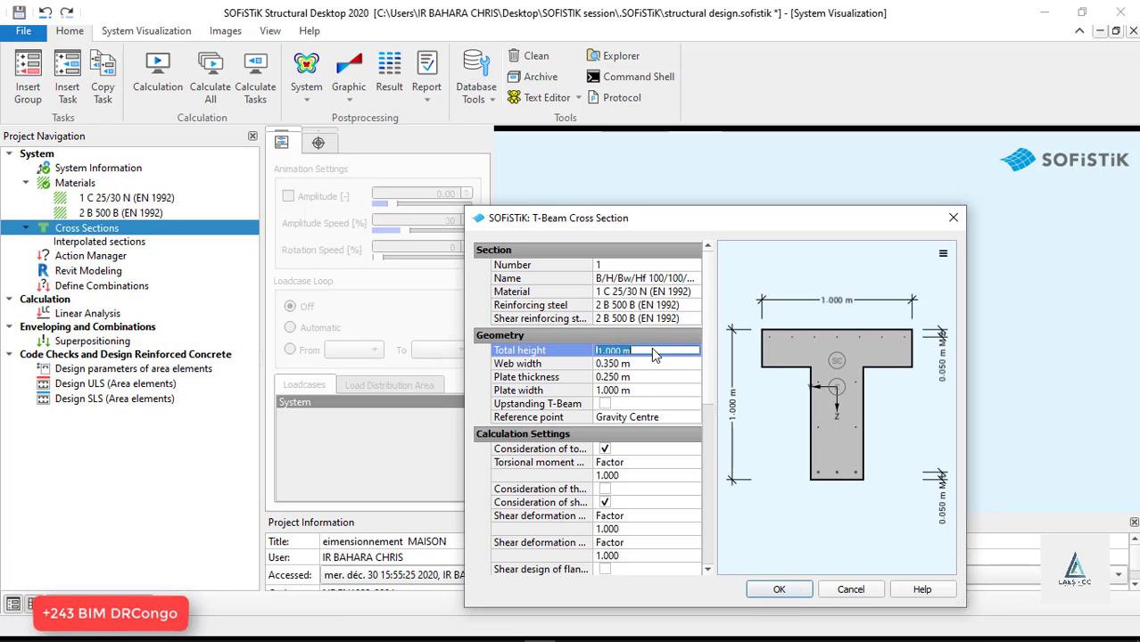
type("0.8")
left_click(649, 363)
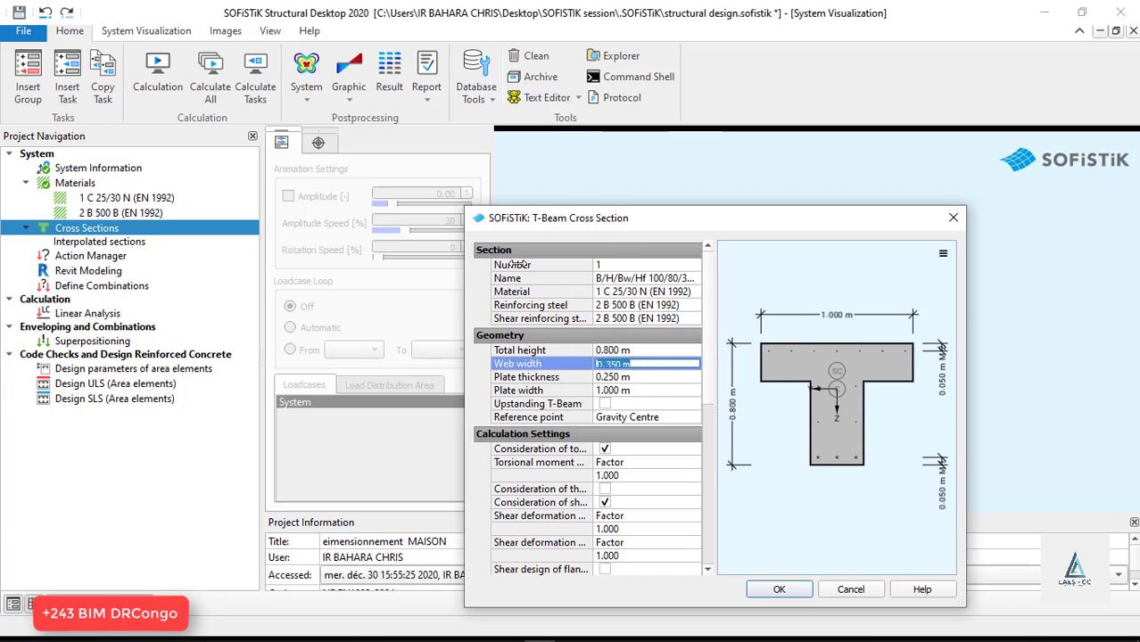
left_click(782, 590)
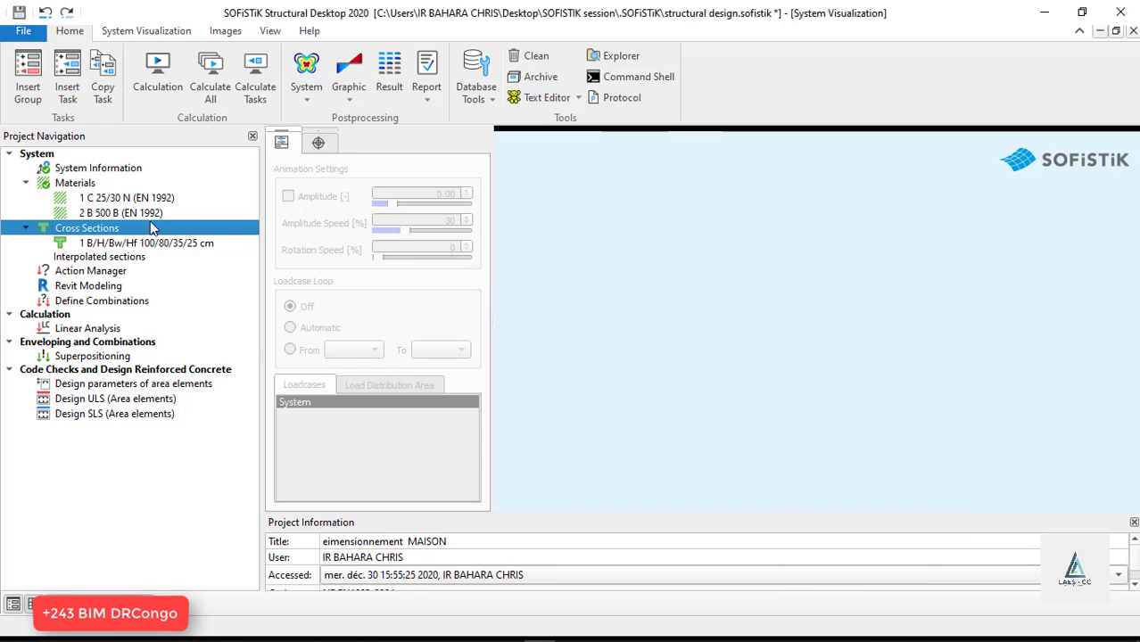
left_click(143, 244)
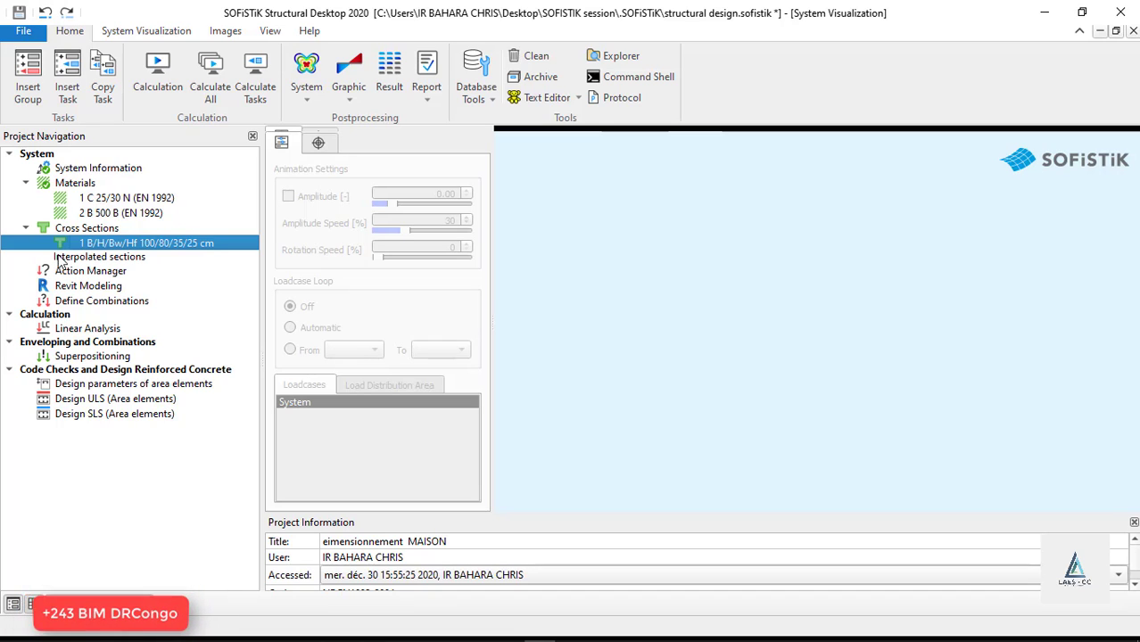
Look over the Calculation, Enveloping and Combinations, and Code Checks and Design Reinforced Concrete task groups of the project.
left_click(57, 317)
left_click(69, 330)
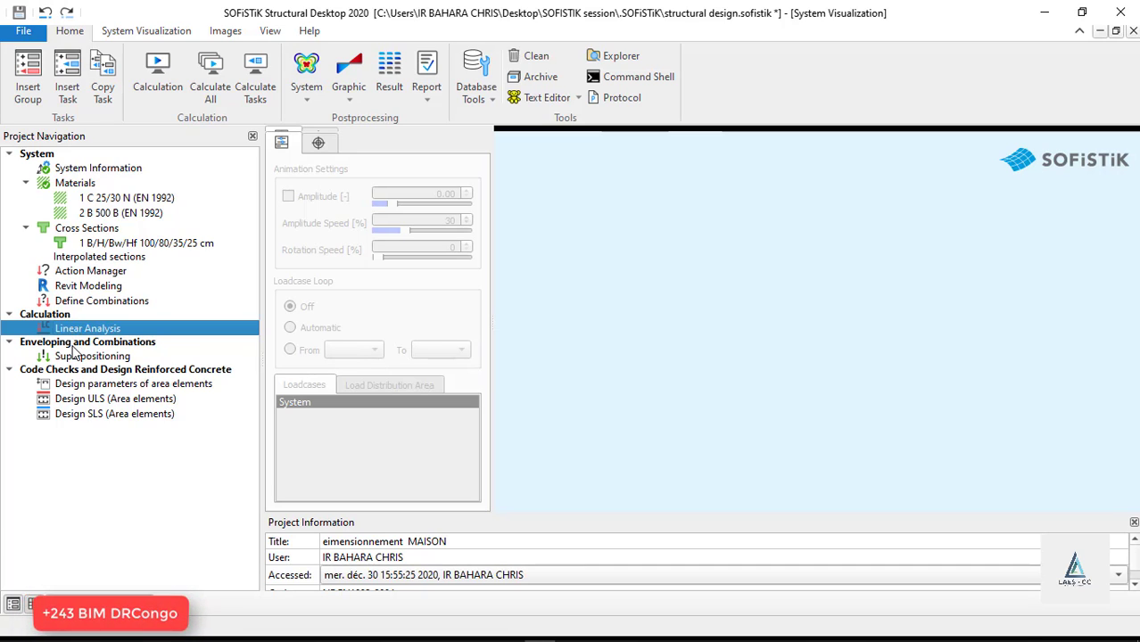
left_click(87, 358)
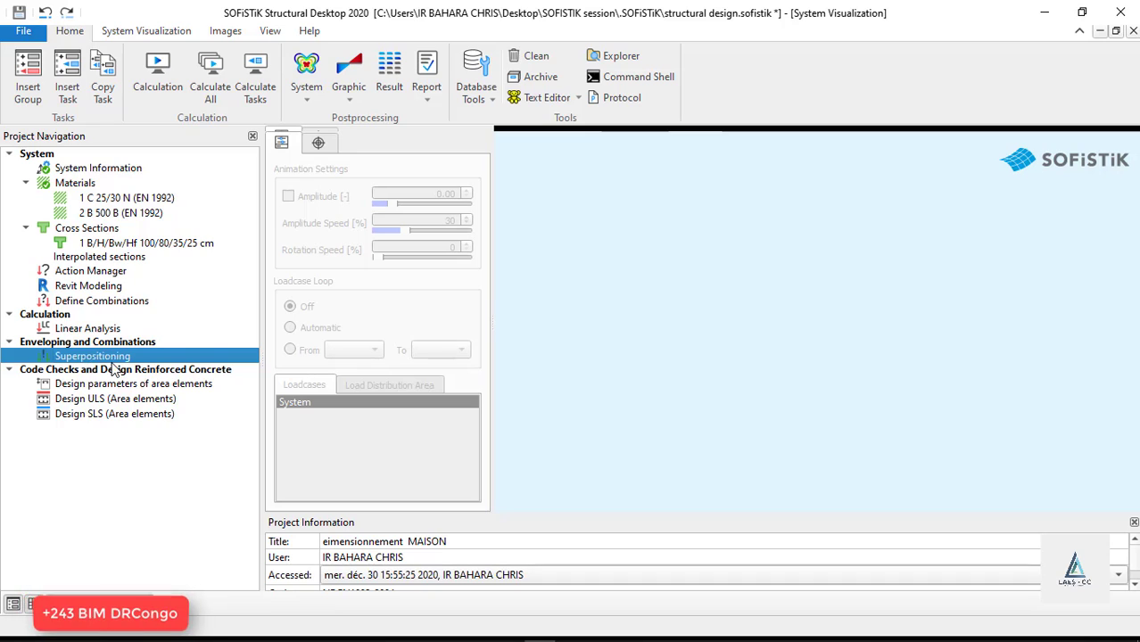
left_click(112, 370)
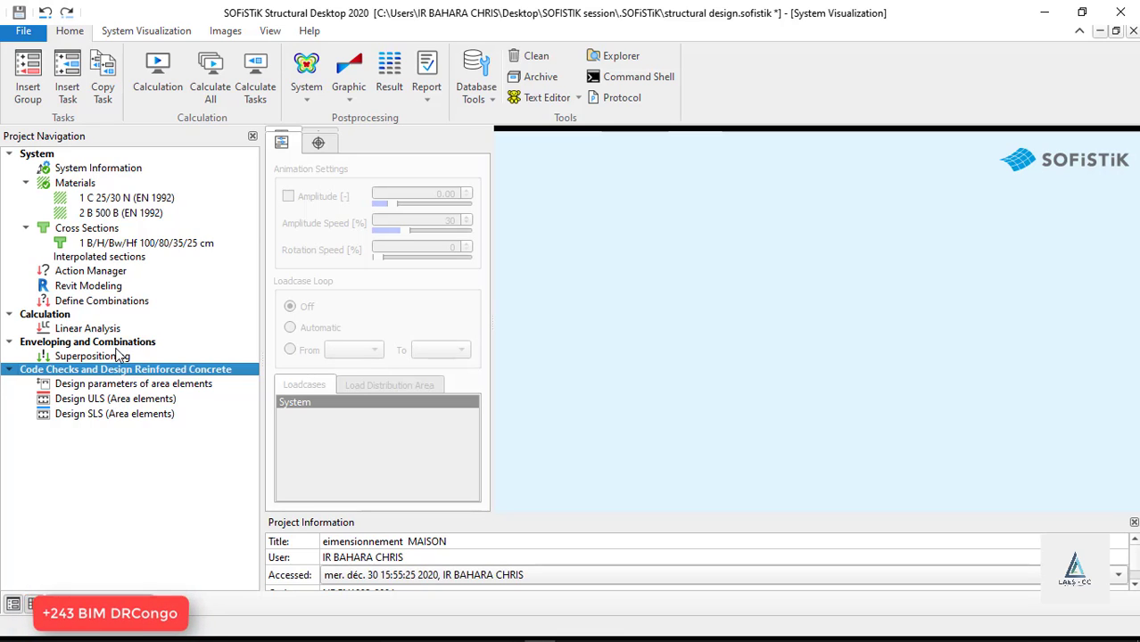
left_click(107, 358)
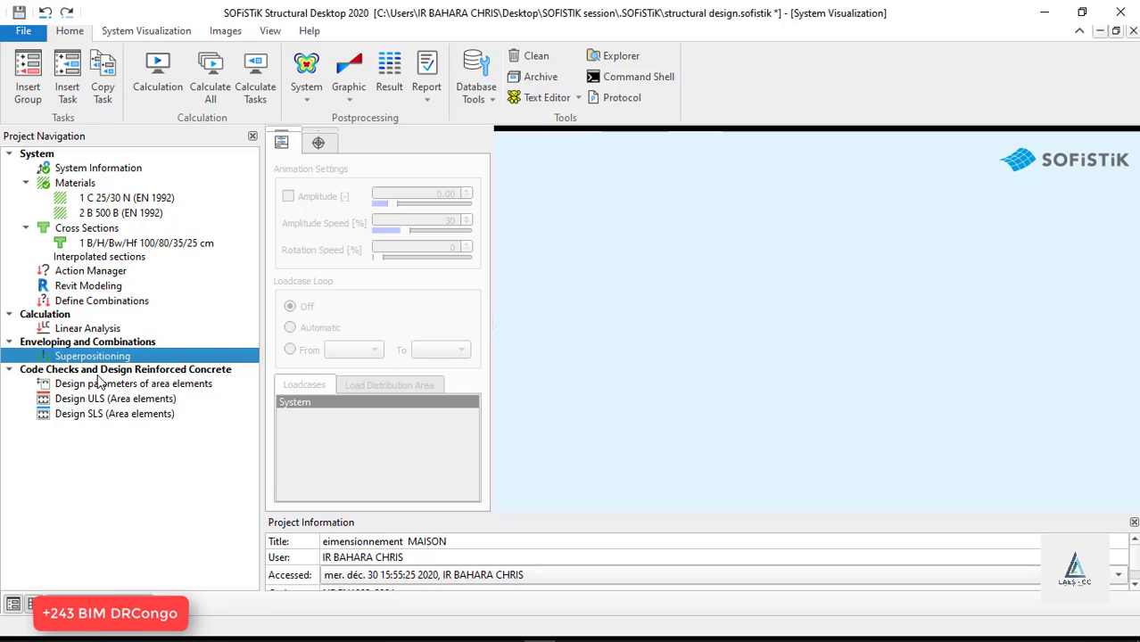
left_click(98, 375)
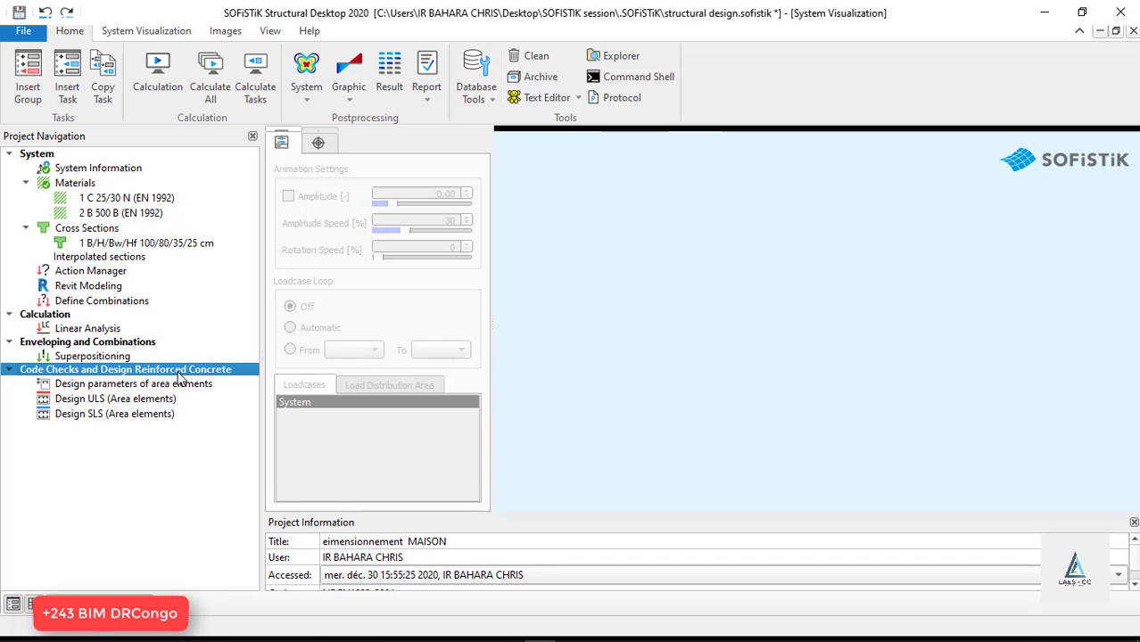
Switch to the PowerPoint presentation, view the "Workflow dans SSD" slide, and return to SOFiSTiK Structural Desktop.
mouse_move(223, 638)
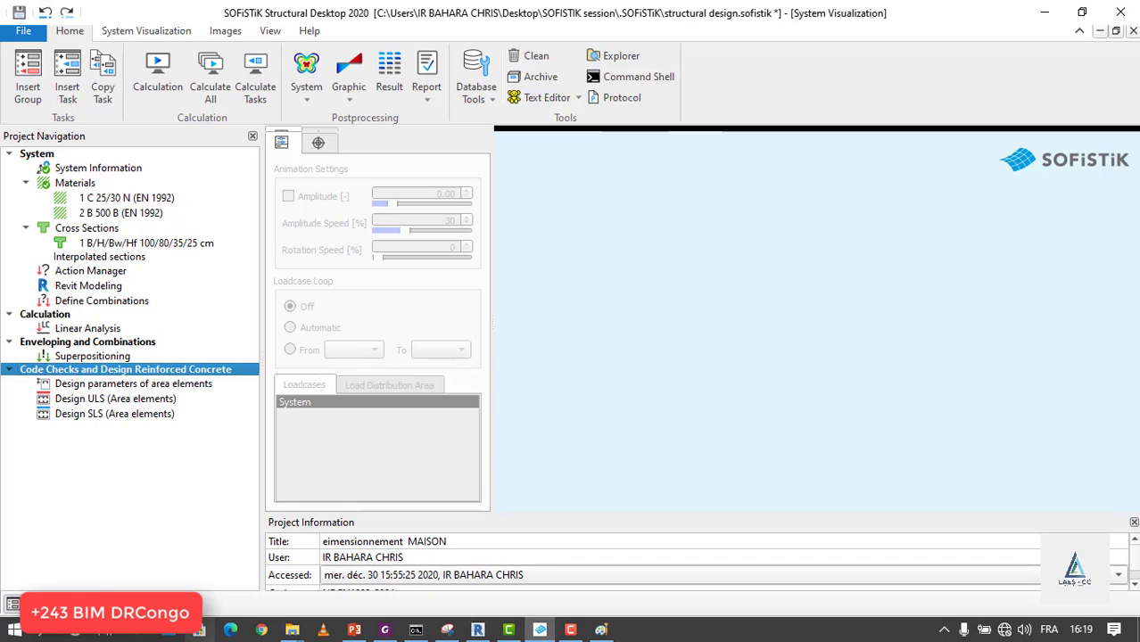
left_click(361, 633)
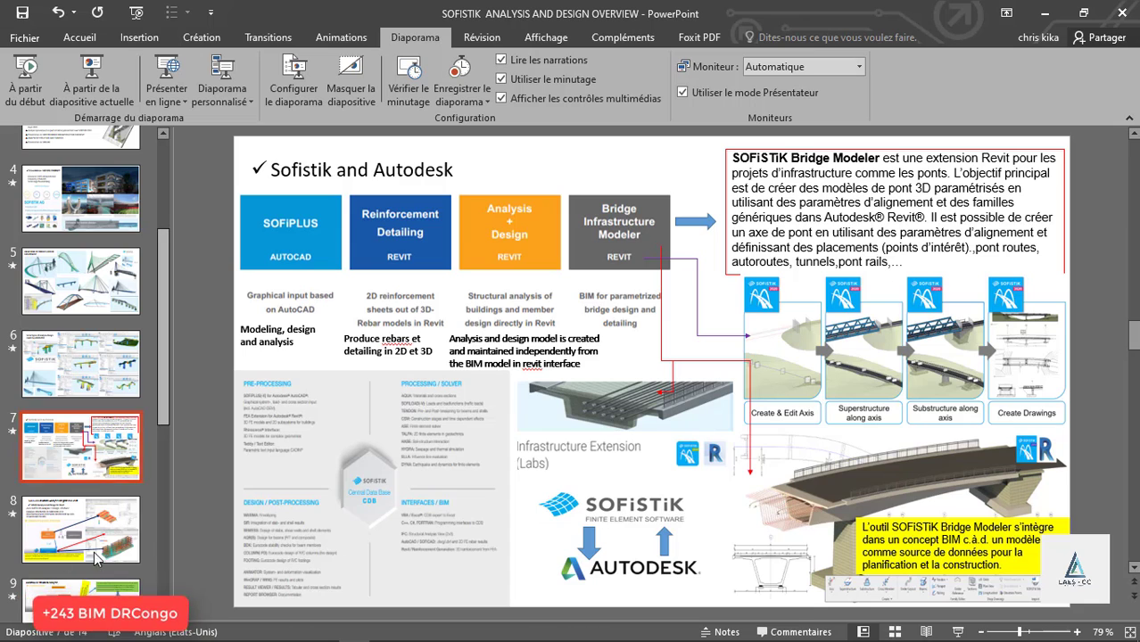
scroll(101, 544, "down", 2)
scroll(101, 535, "down", 2)
left_click(109, 395)
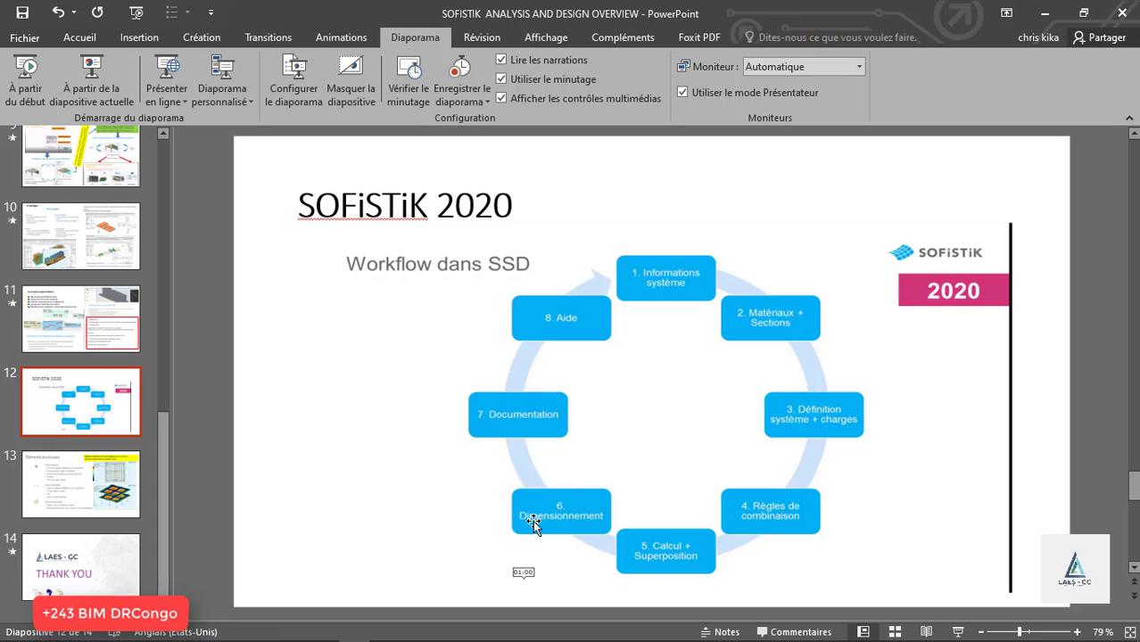
left_click(1044, 13)
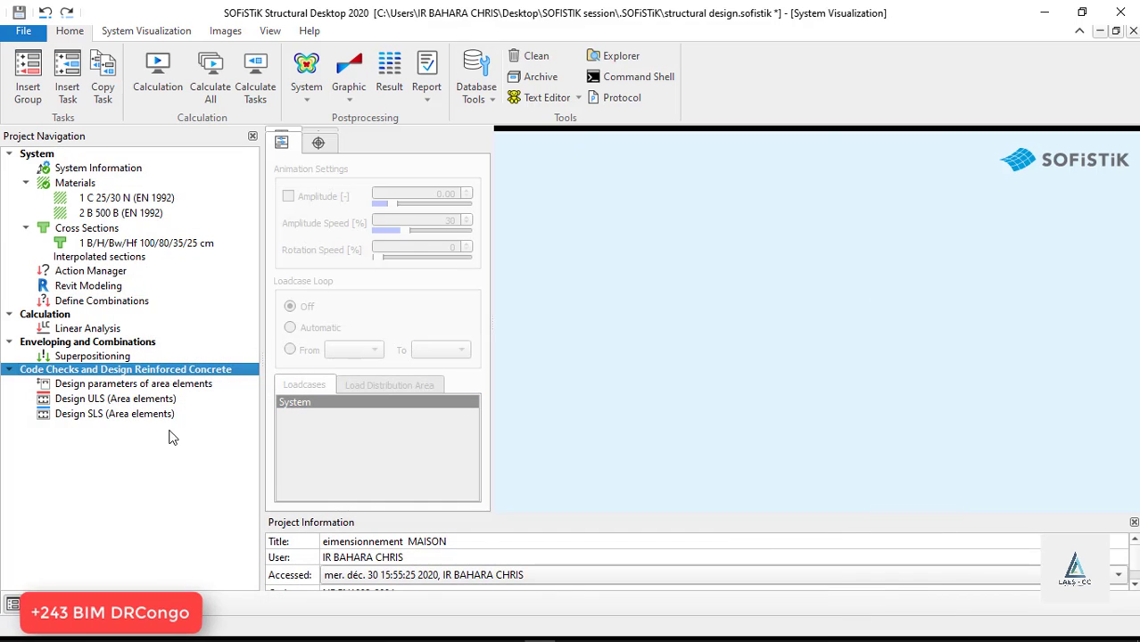
Open the list of new tasks for the Code Checks and Design Reinforced Concrete group and examine its beam design tasks.
right_click(130, 370)
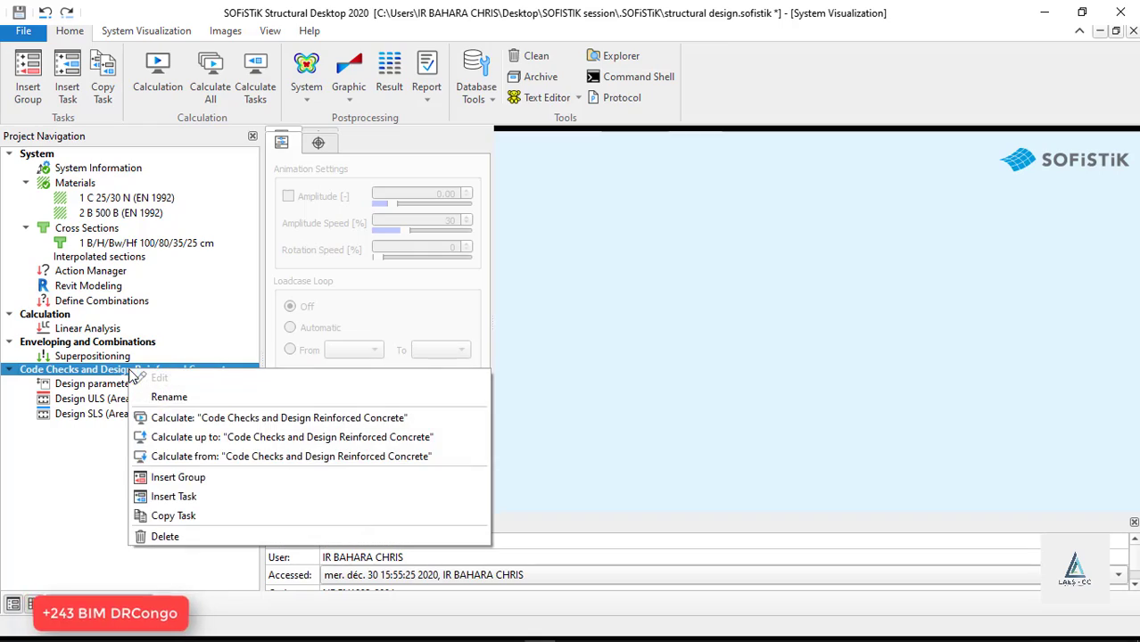
left_click(174, 497)
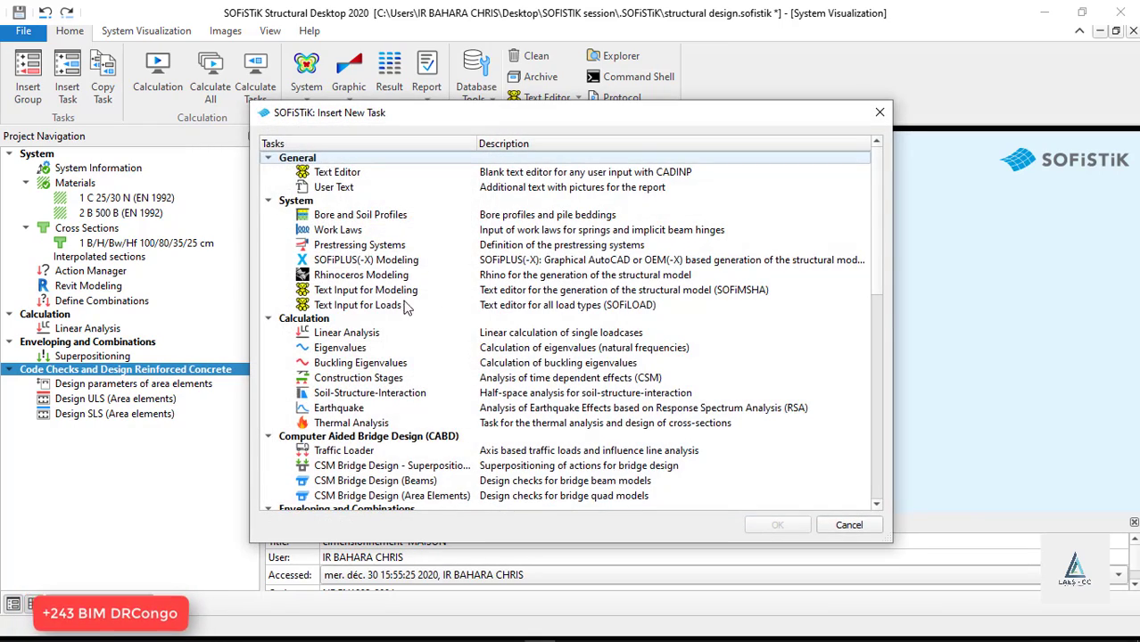
scroll(353, 323, "down", 6)
scroll(353, 324, "down", 5)
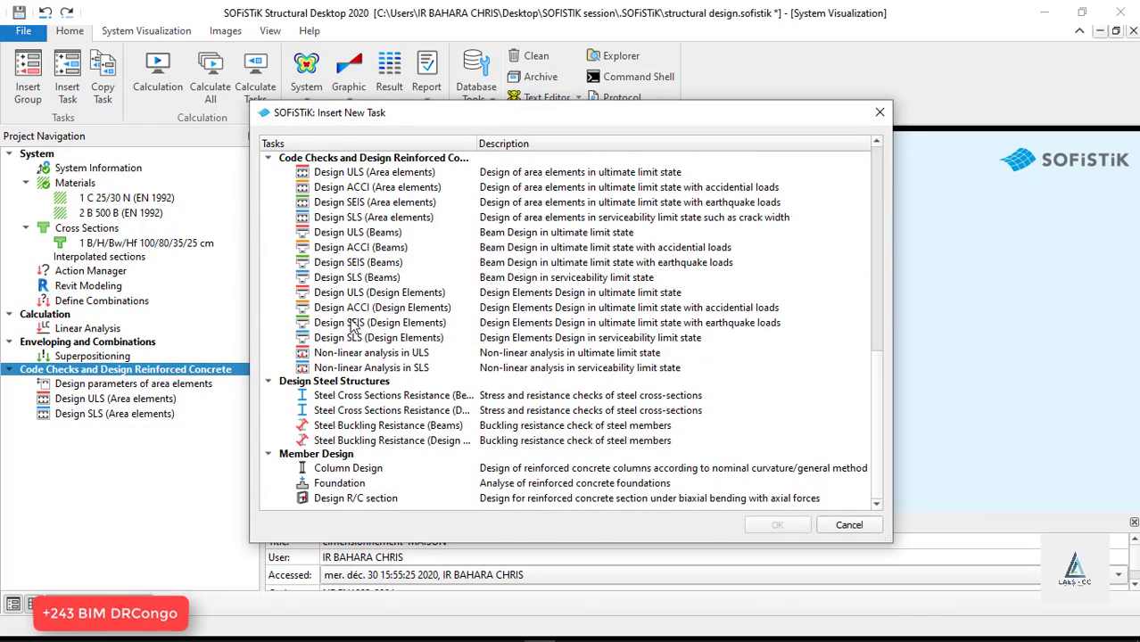
scroll(388, 368, "up", 2)
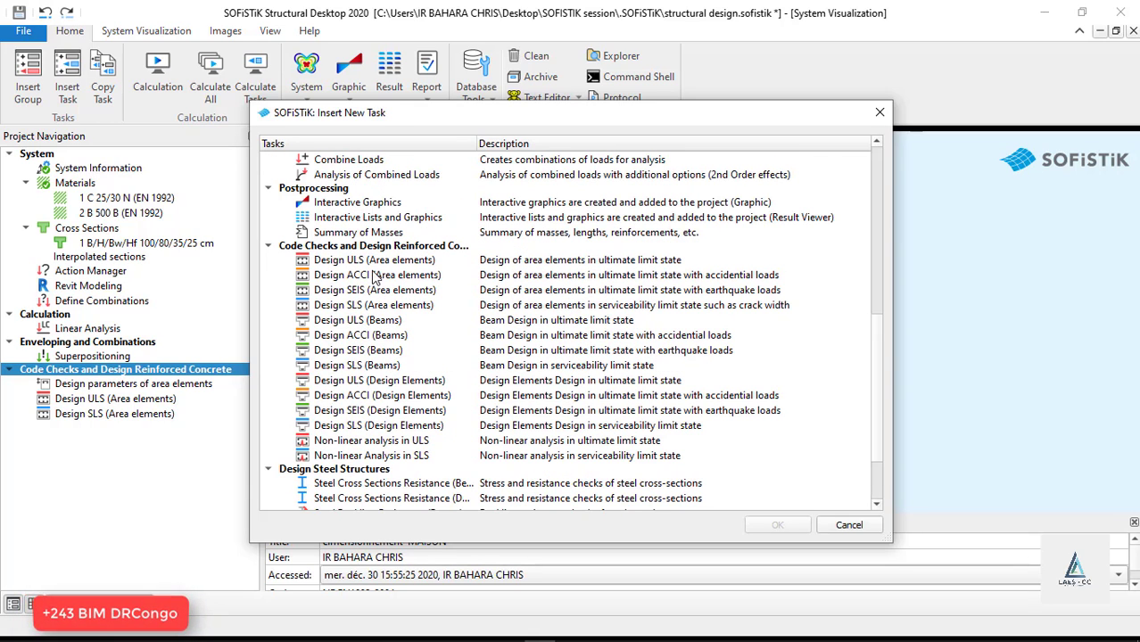
left_click(353, 337)
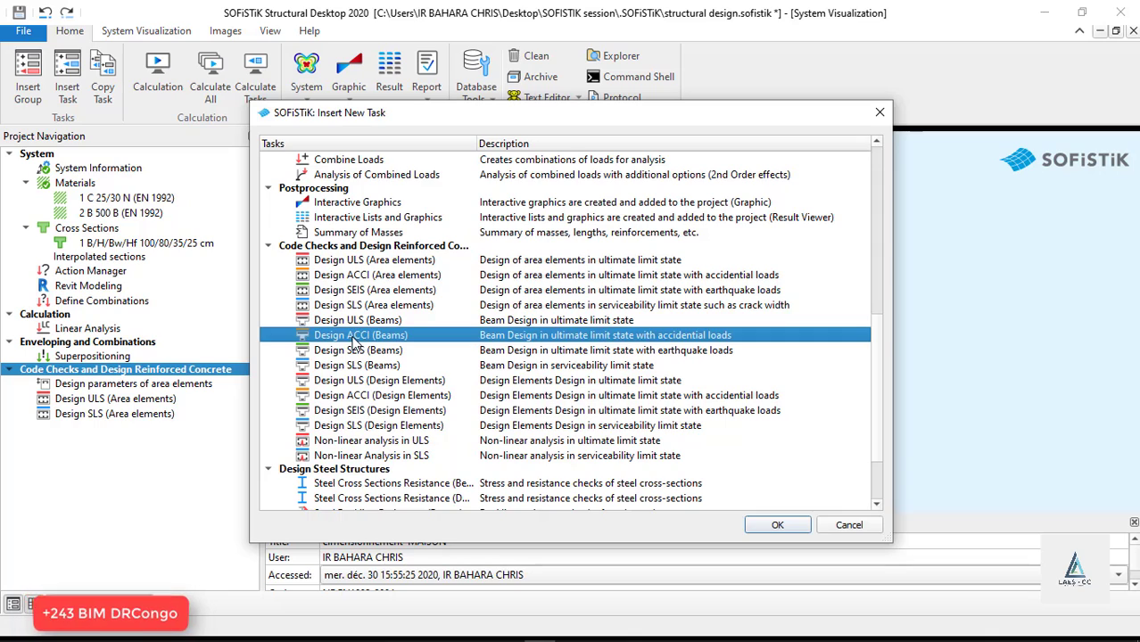
left_click(359, 324)
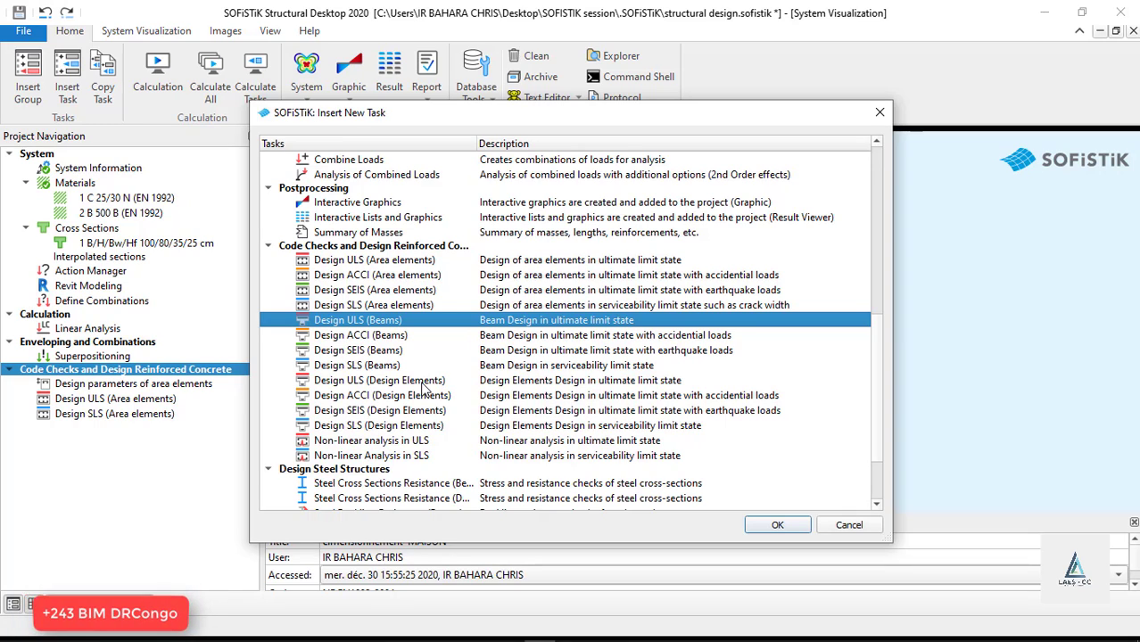
Examine the Earthquake calculation task and look through the bridge design, combination, postprocessing and steel design tasks available for insertion.
scroll(425, 389, "up", 10)
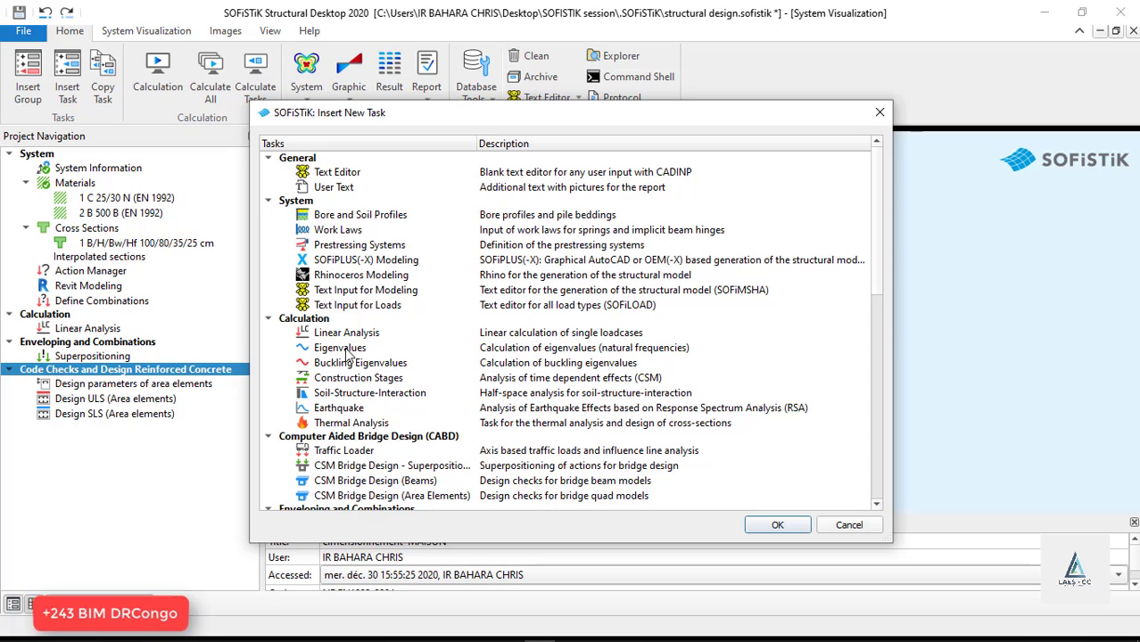
left_click(337, 411)
scroll(366, 392, "down", 3)
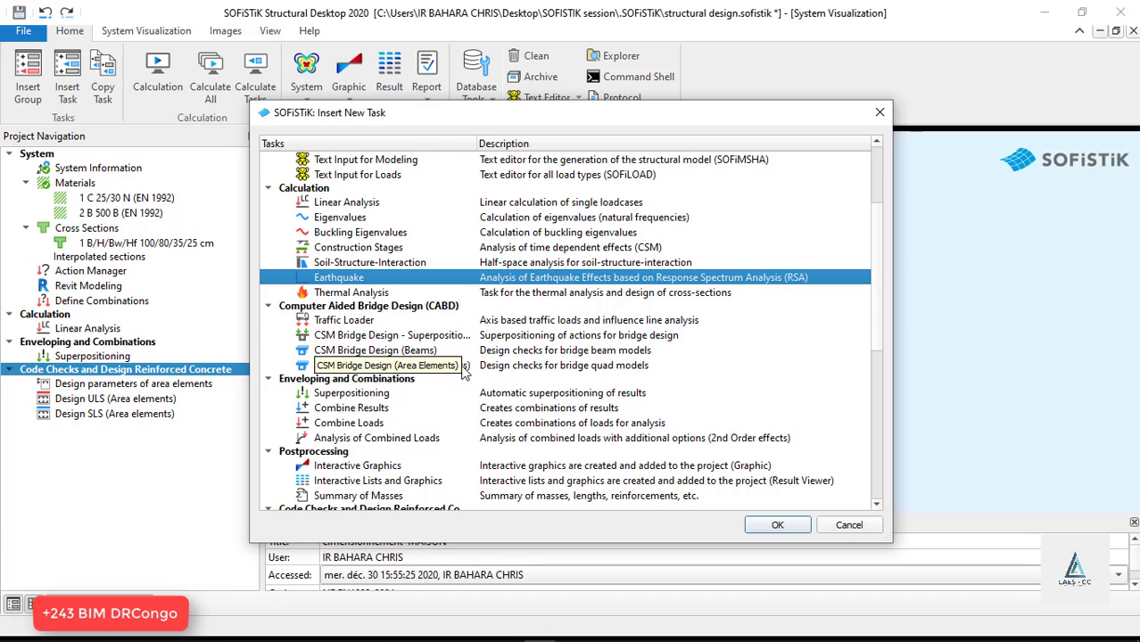
scroll(538, 290, "down", 8)
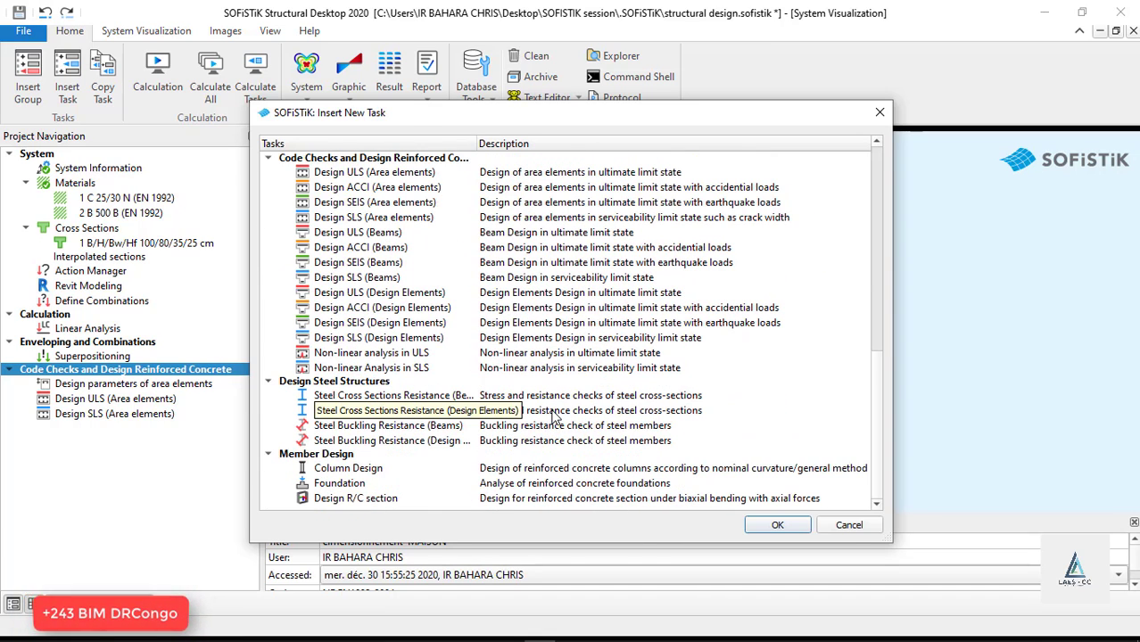
scroll(615, 422, "up", 4)
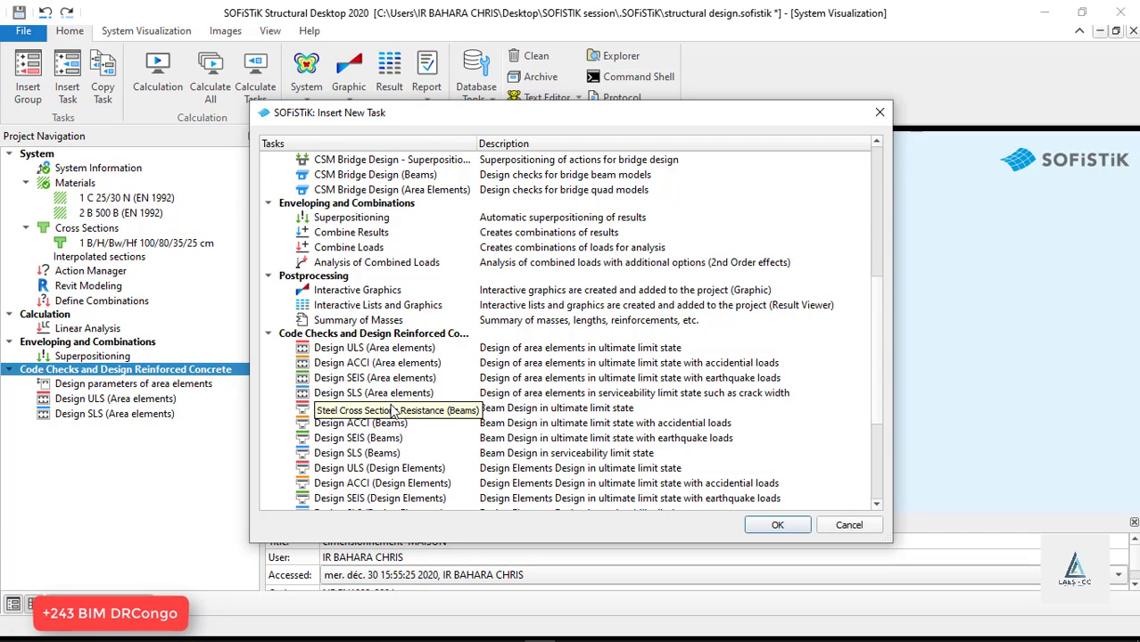
scroll(379, 303, "up", 5)
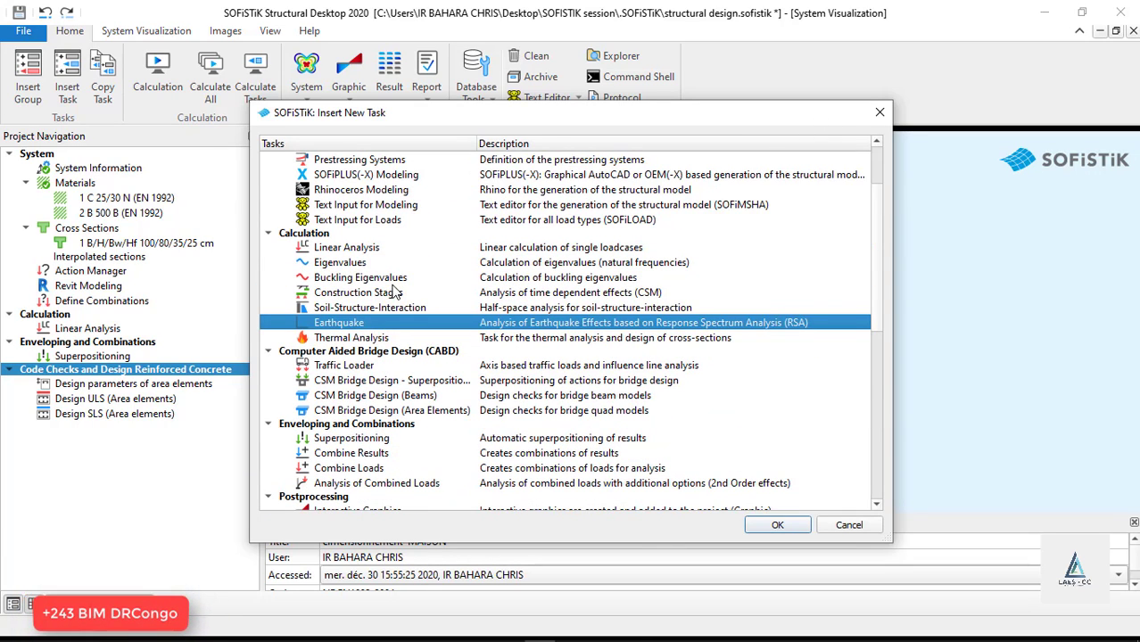
scroll(383, 259, "up", 2)
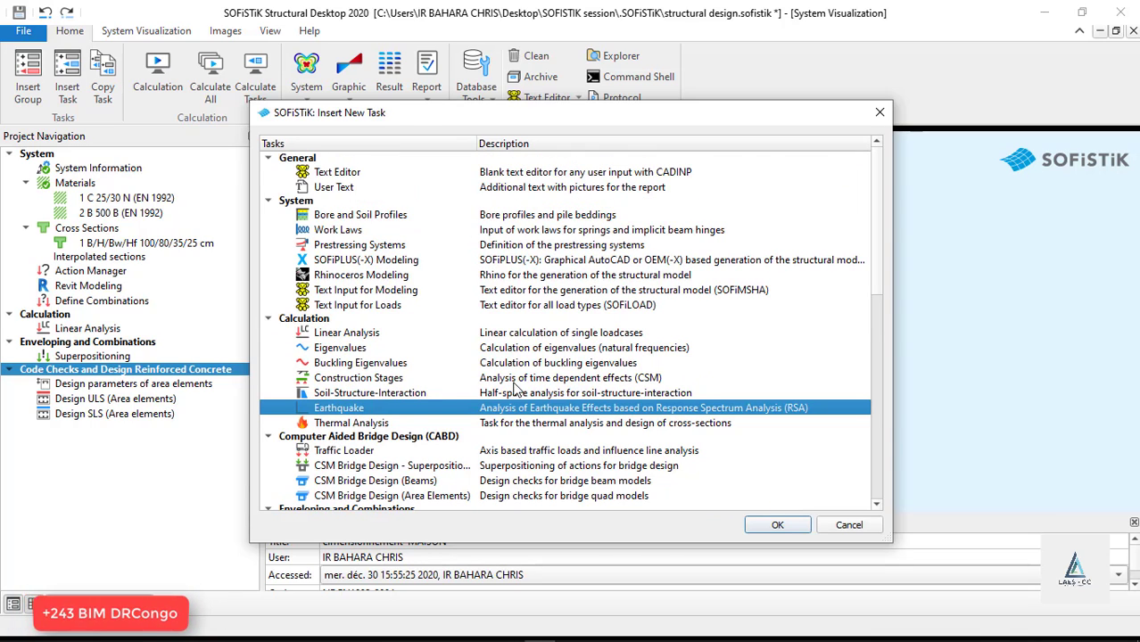
Examine the SOFiPLUS(-X) Modeling, Text Input for Modeling and Text Input for Loads tasks, and close the list without inserting any.
left_click(346, 261)
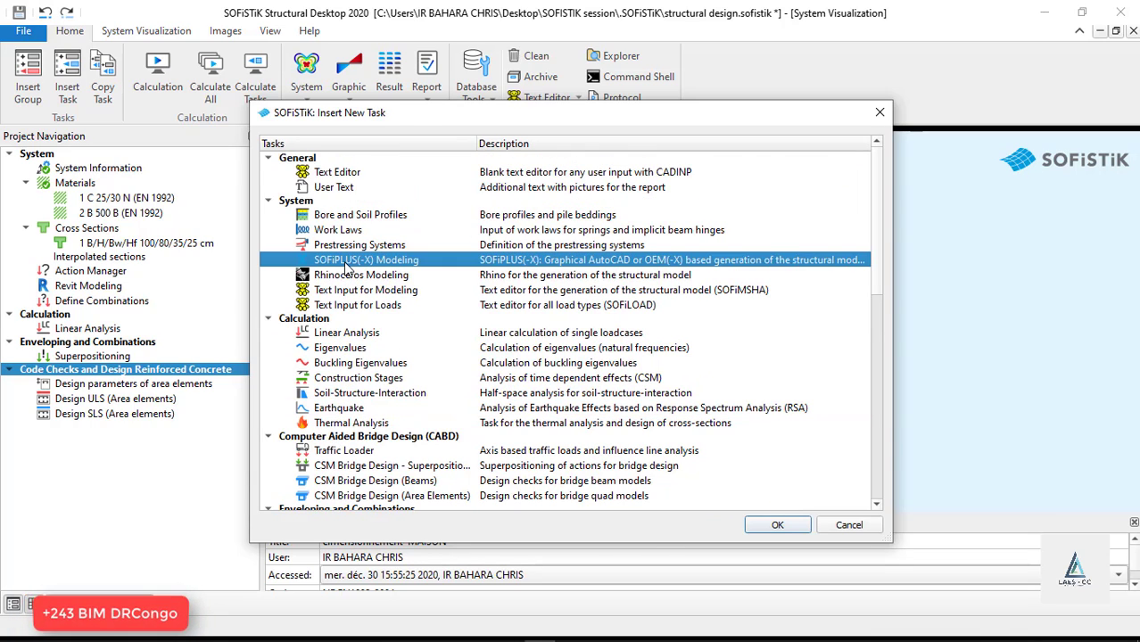
left_click(340, 293)
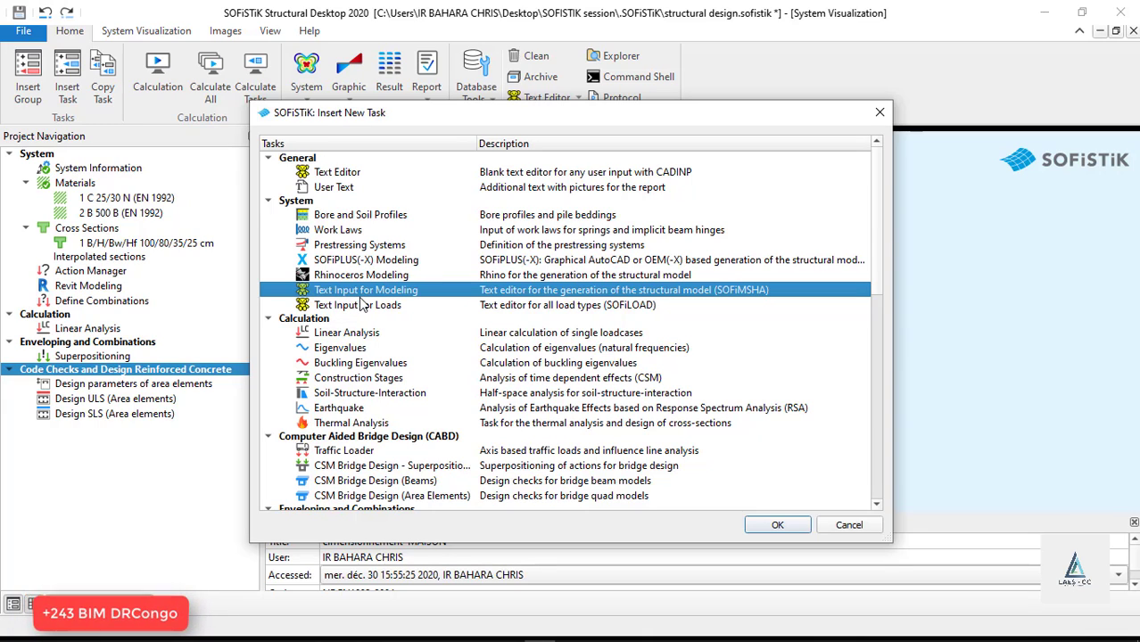
left_click(355, 307)
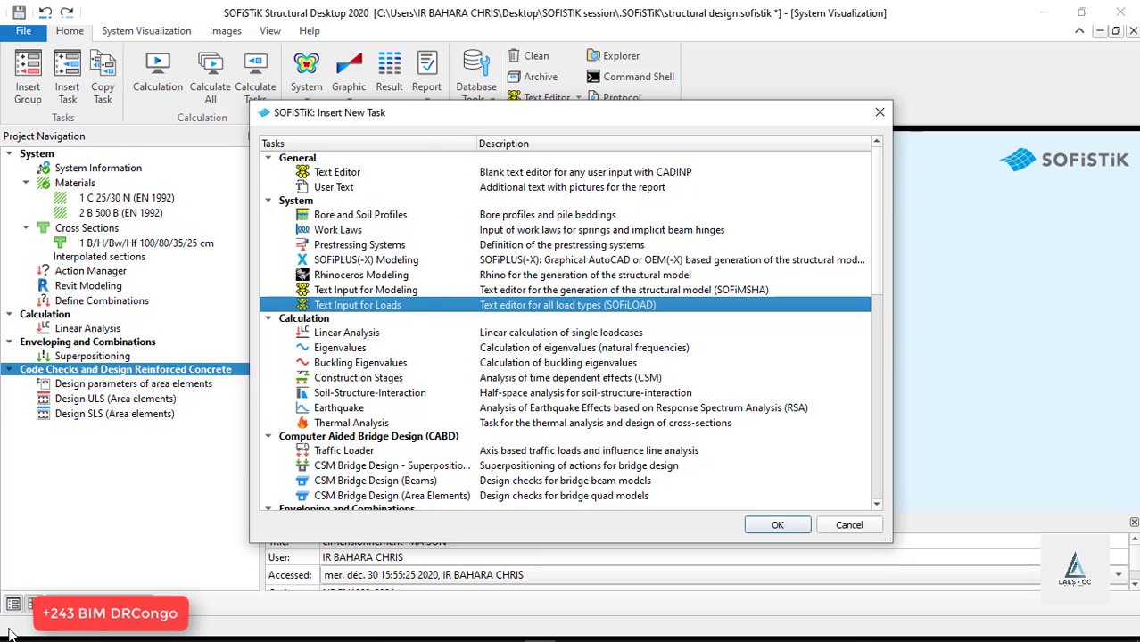
left_click(882, 113)
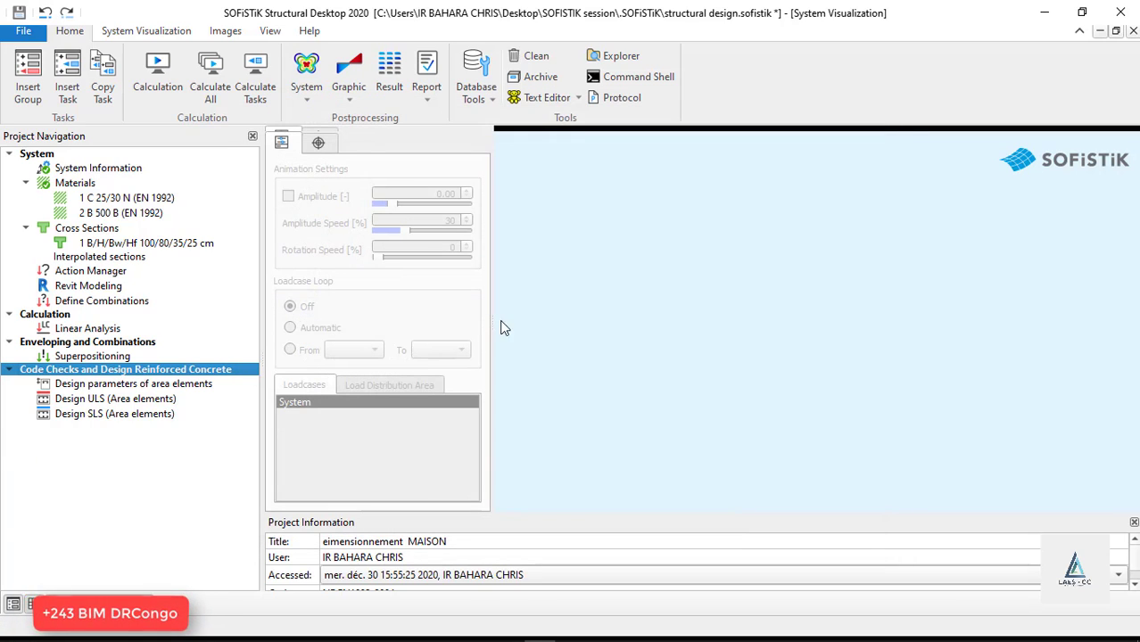
Look through the snapshot, system visualization and report commands, and select the Enveloping and Combinations group in the project.
left_click(67, 386)
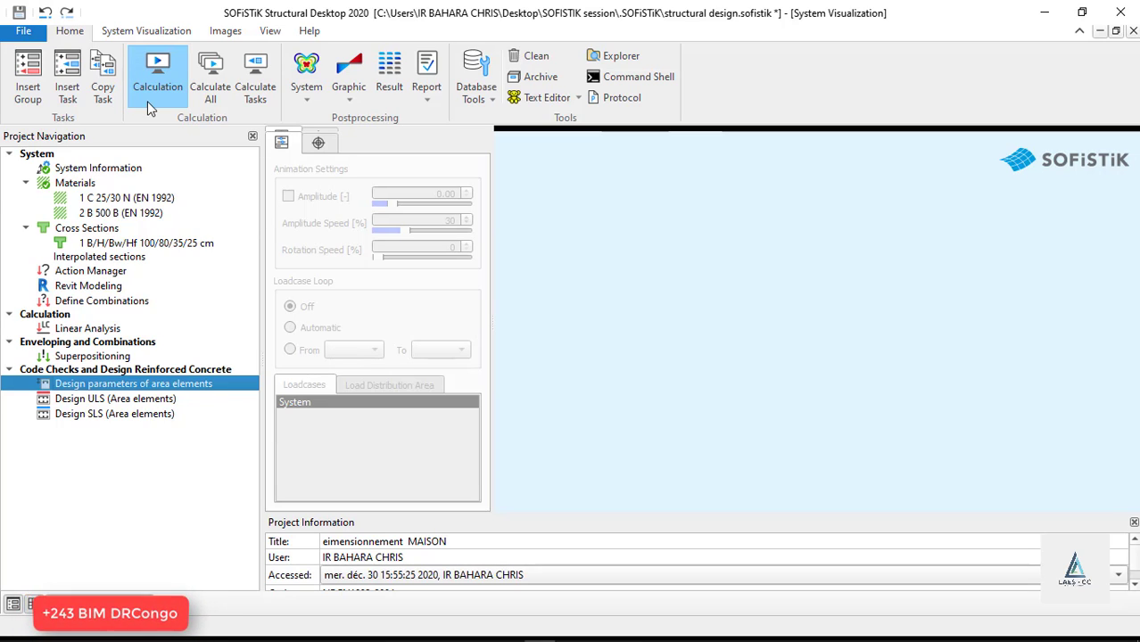
left_click(231, 33)
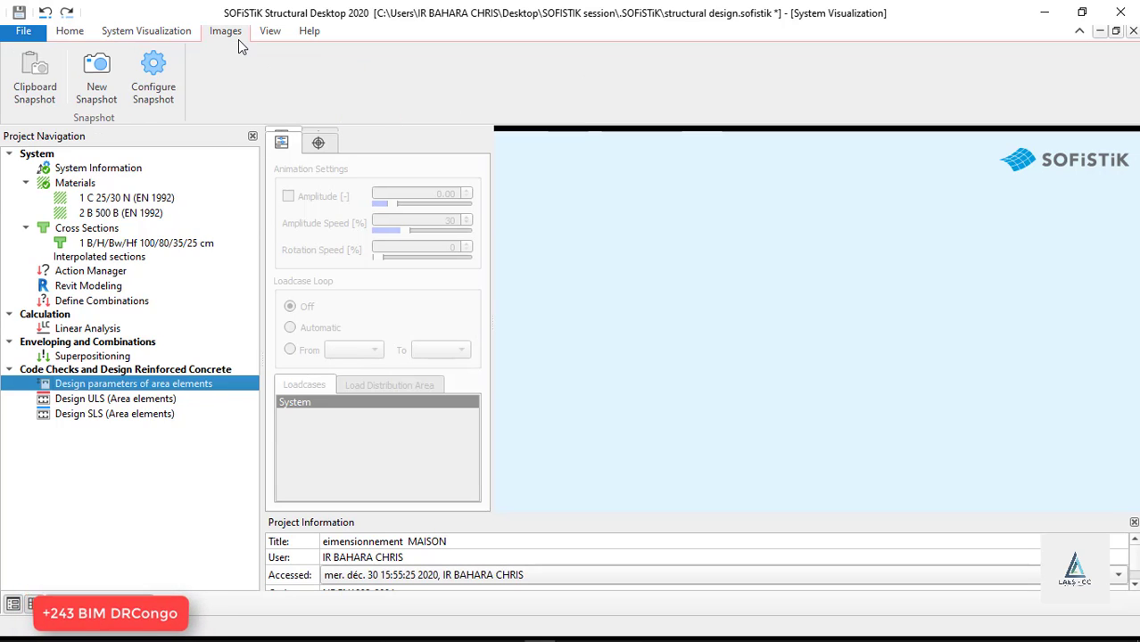
left_click(140, 34)
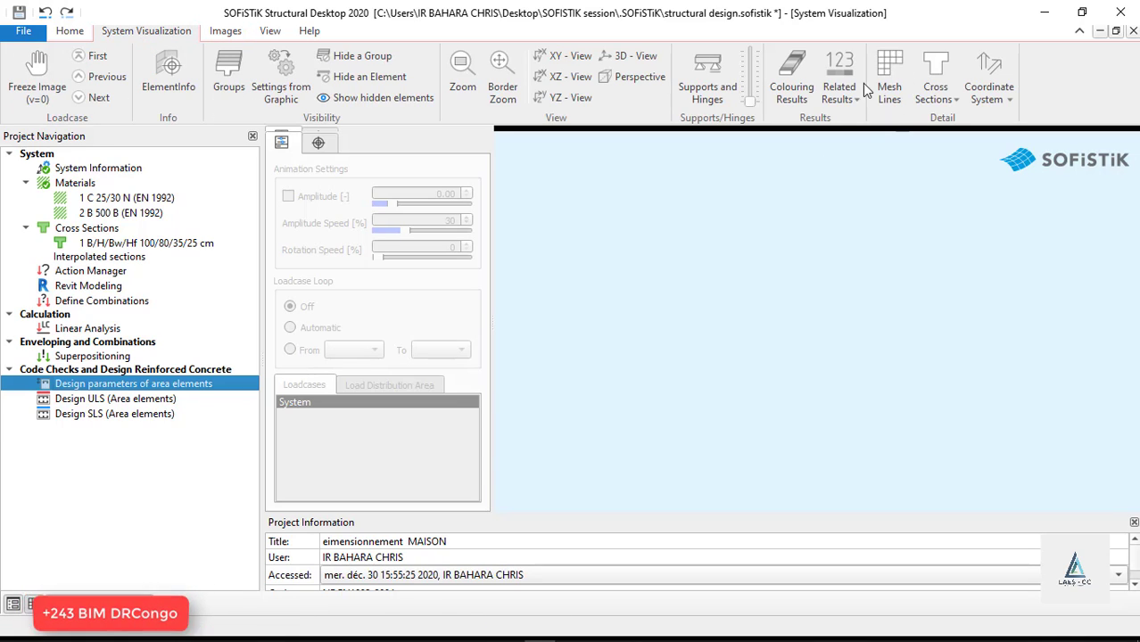
left_click(71, 32)
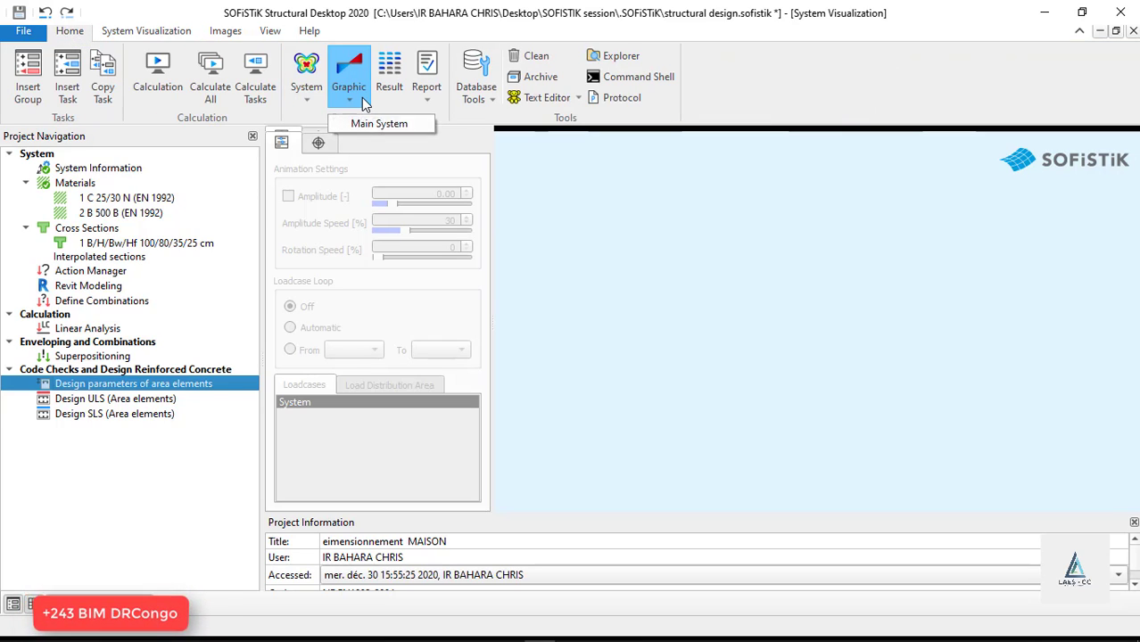
left_click(424, 103)
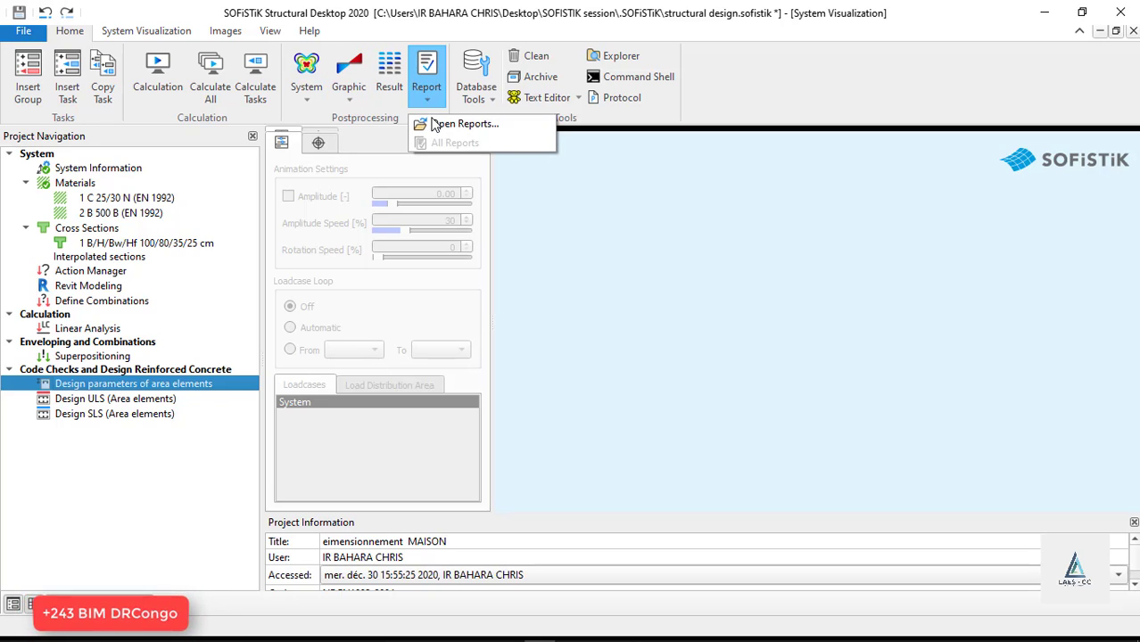
left_click(626, 214)
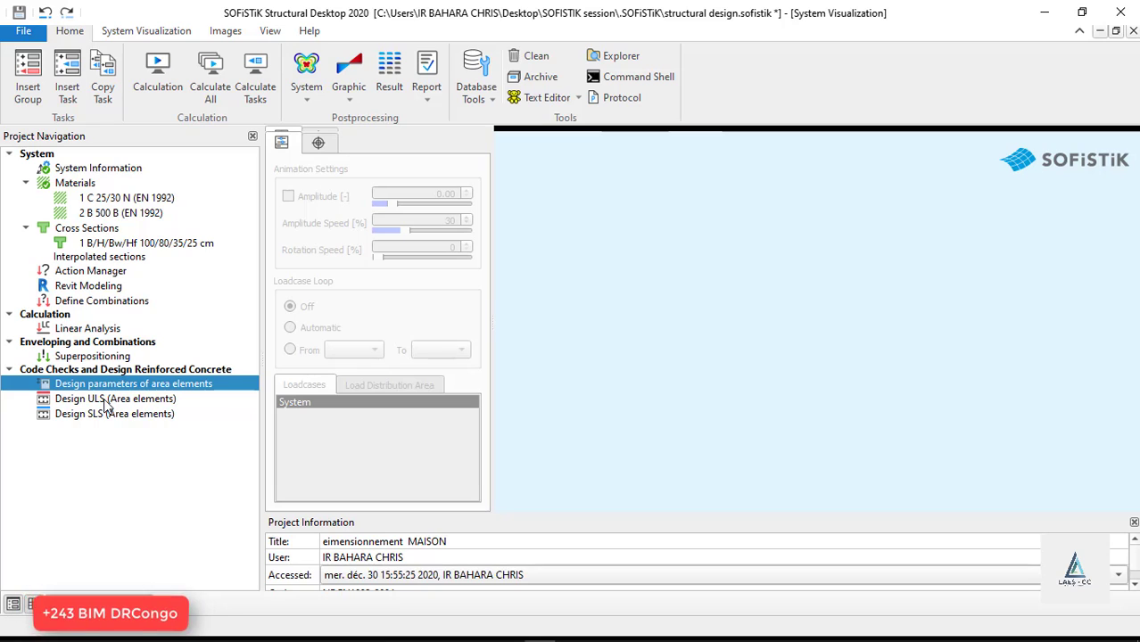
left_click(93, 345)
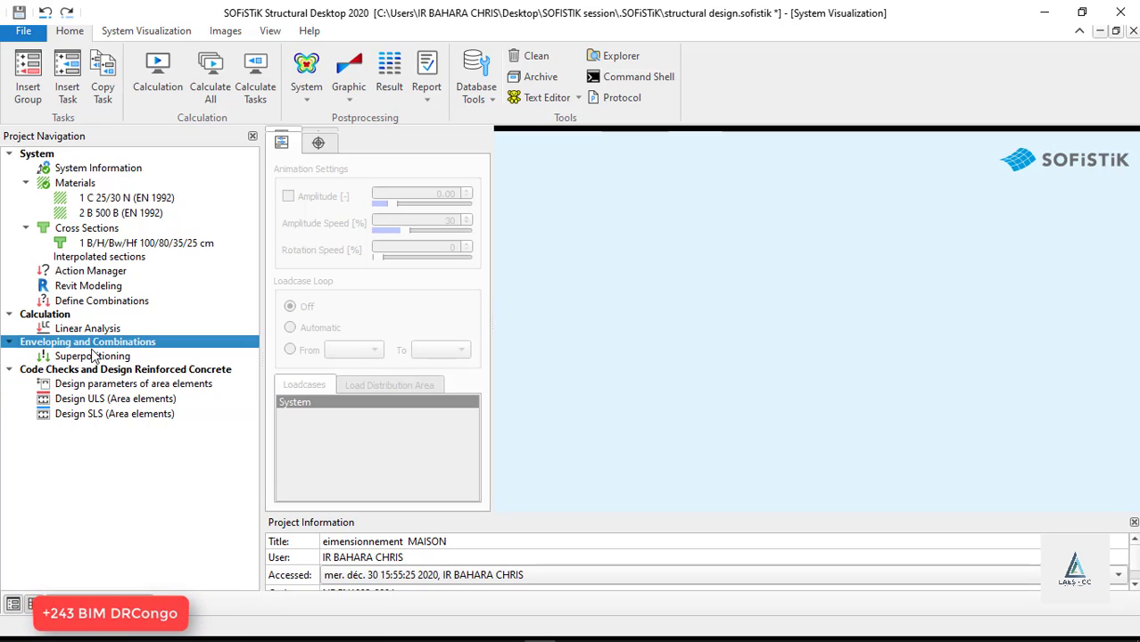